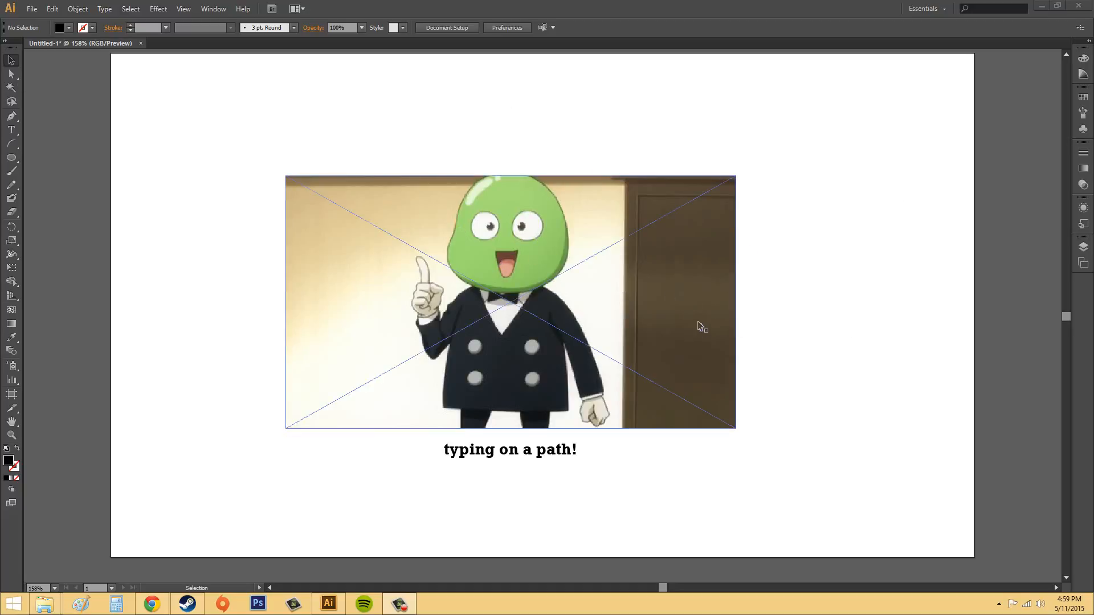
Delete the placed cartoon image and the "typing on a path!" text from the artboard.
left_click(701, 311)
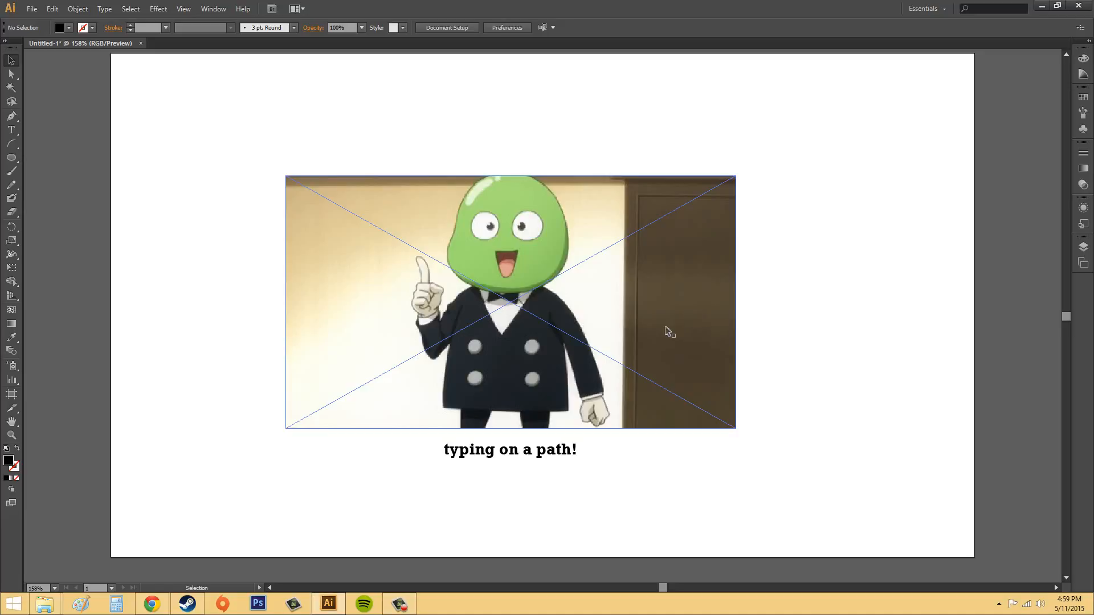
left_click(432, 213)
key("Delete")
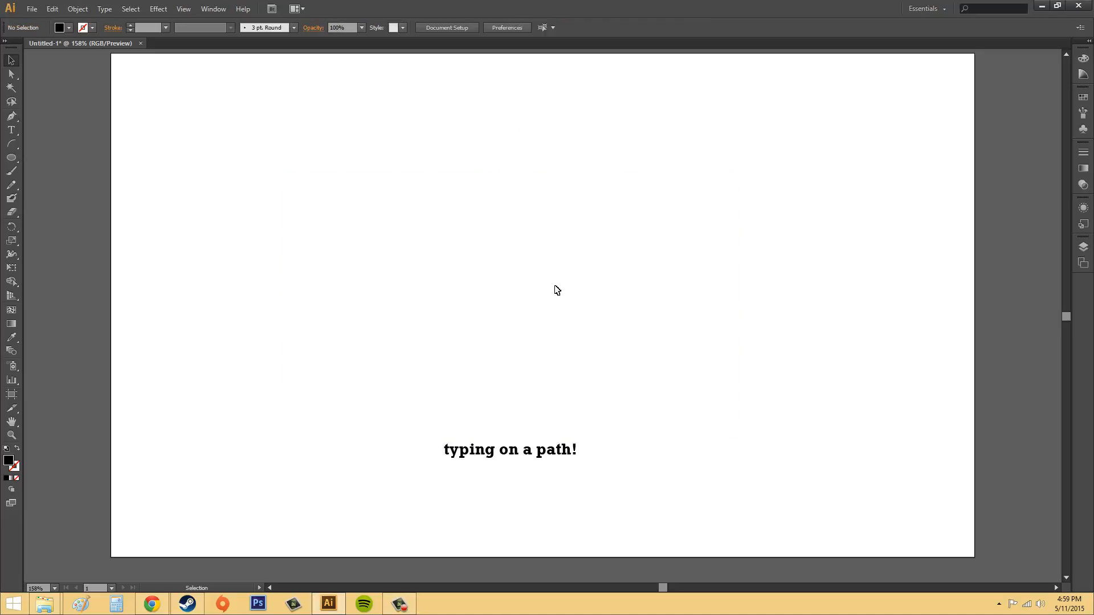
left_click(509, 456)
key("Delete")
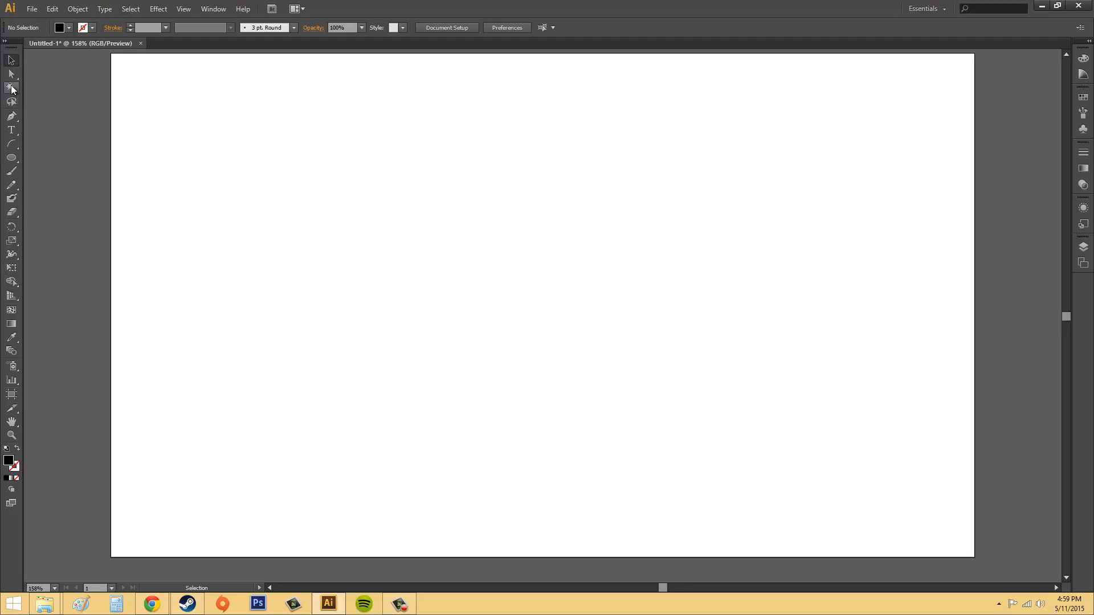
Draw a spiral about 427 by 377 px with a 4 pt magenta stroke using the Spiral tool.
left_click(11, 130)
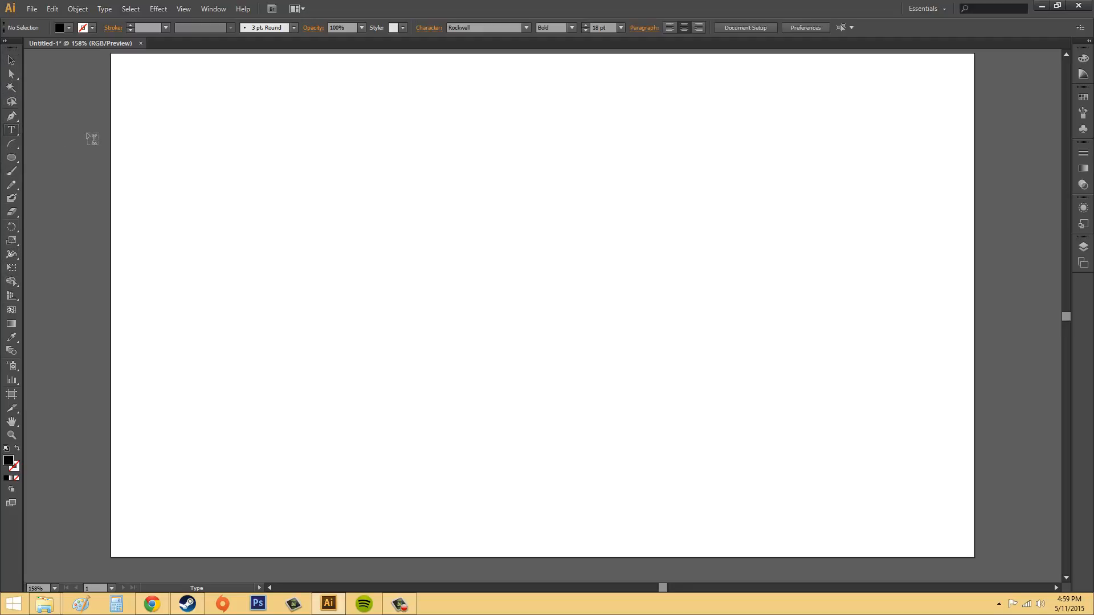
left_click(11, 144)
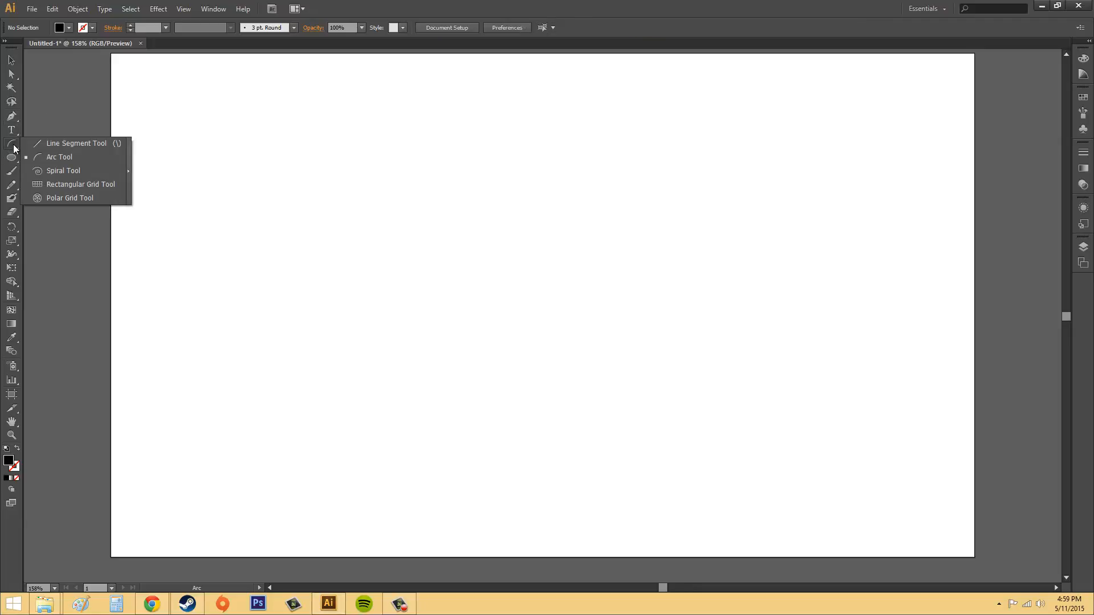
left_click(79, 171)
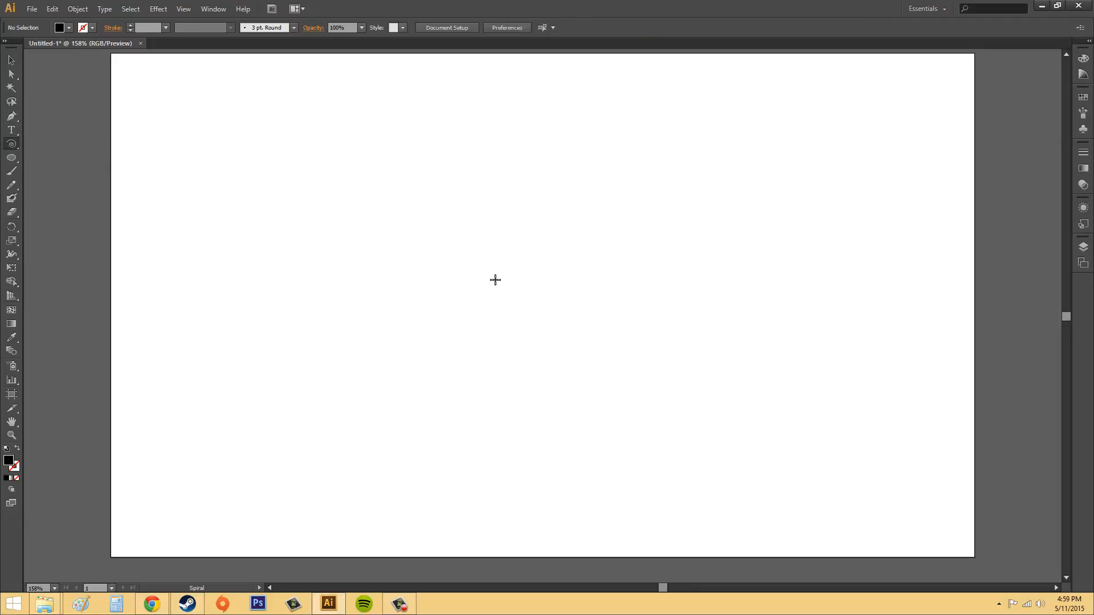
left_click(131, 25)
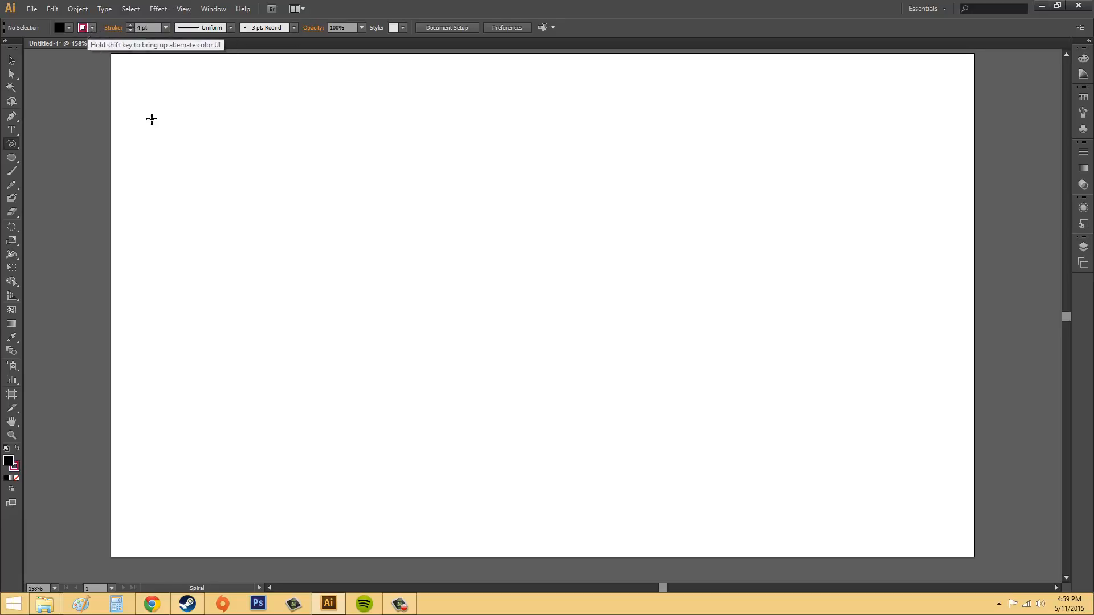
mouse_move(369, 183)
left_mouse_down()
mouse_move(618, 359)
mouse_move(552, 271)
mouse_move(585, 292)
left_mouse_up()
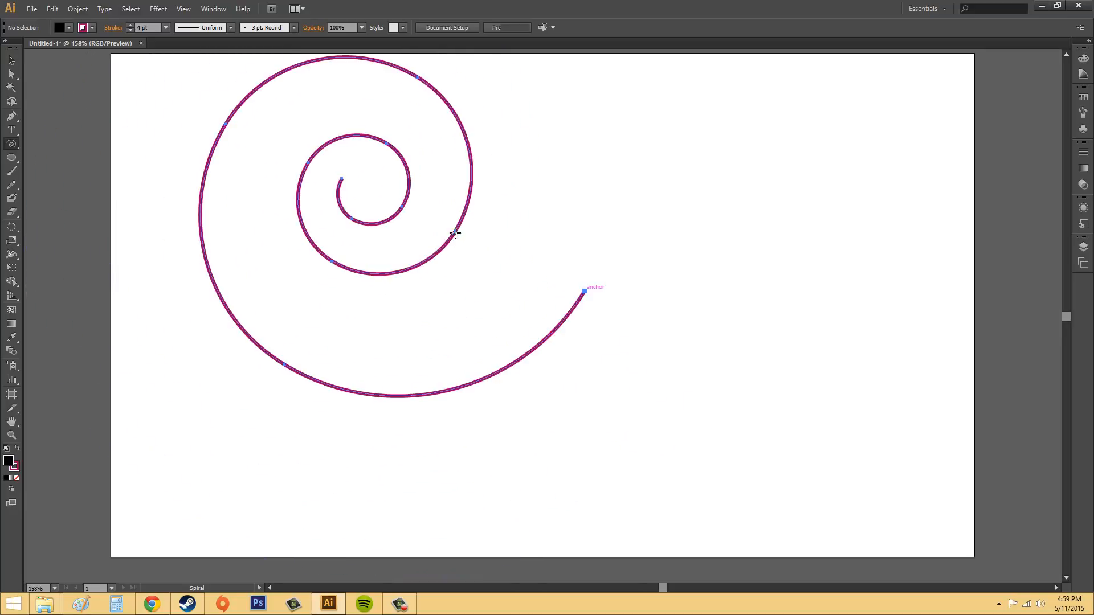
Move the spiral to the middle of the artboard, at about X 513 px and Y 300 px, and deselect it.
key("v")
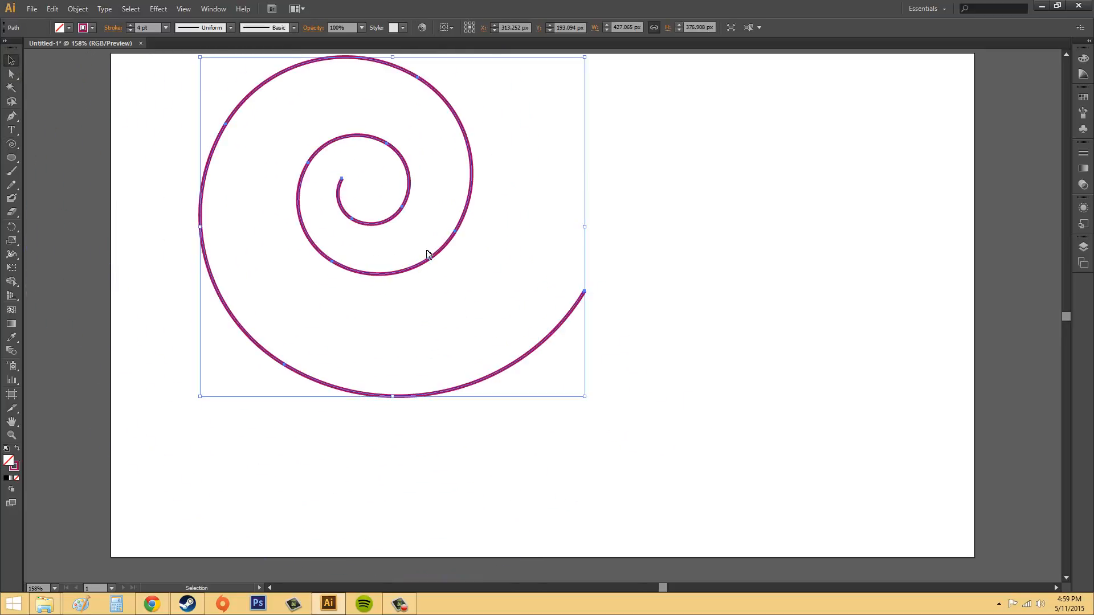
left_click_drag(447, 247, 628, 344)
left_click(857, 283)
double_click(631, 346)
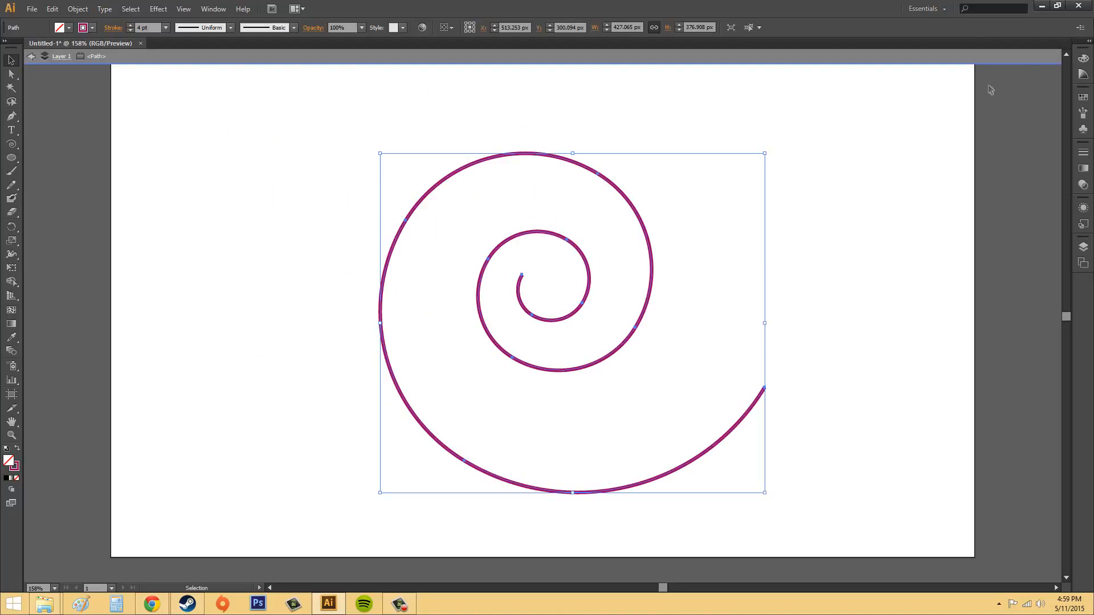
left_click(945, 92)
left_click(665, 54)
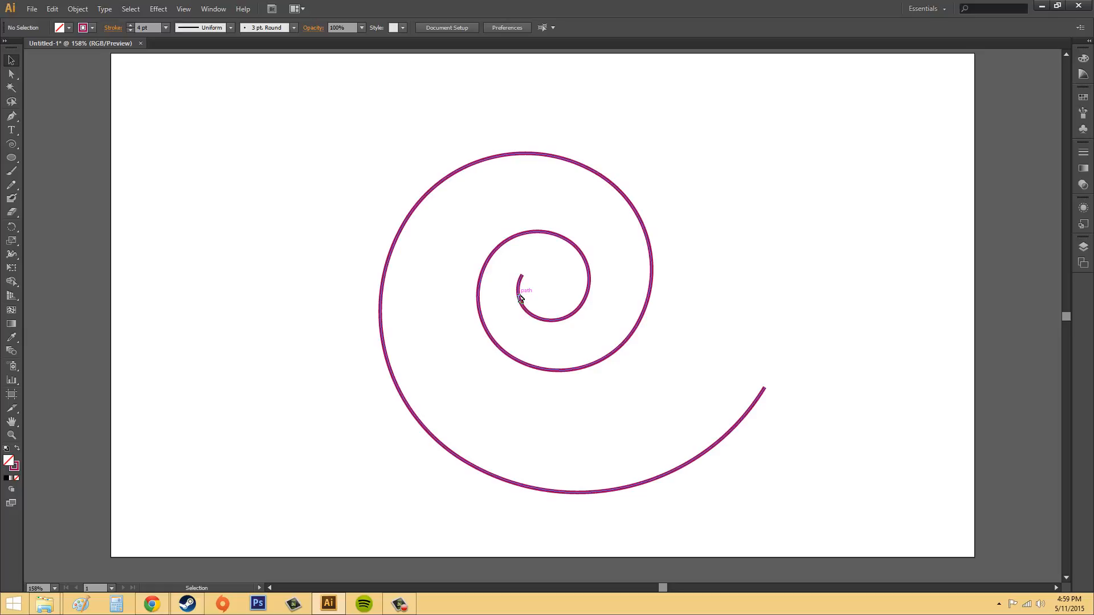
Try starting type on a path at the spiral's inner end and at its outer end.
left_click(11, 131)
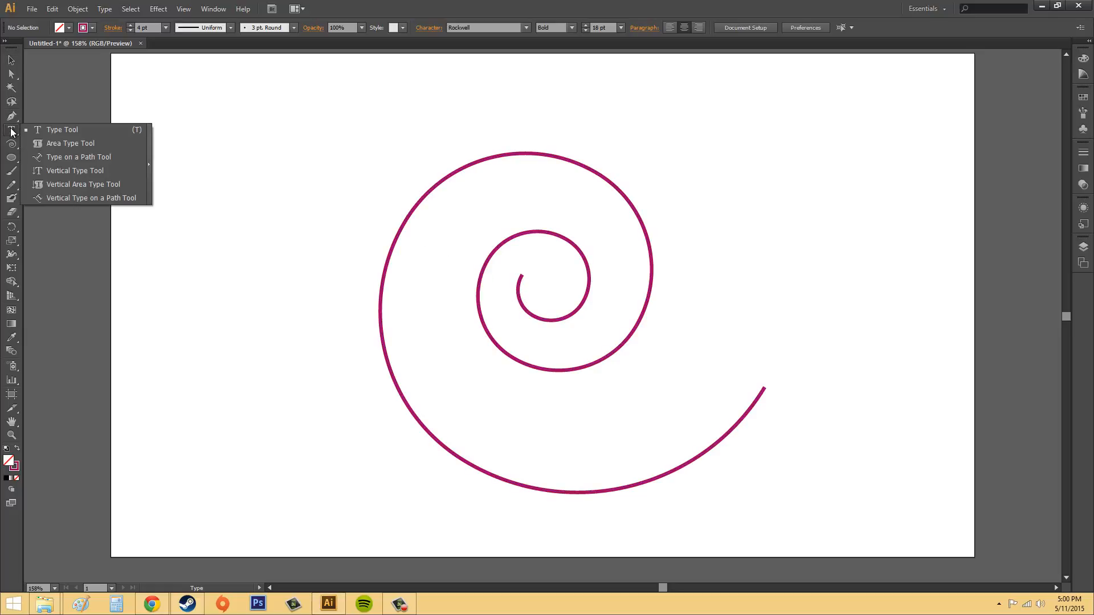
left_click(74, 157)
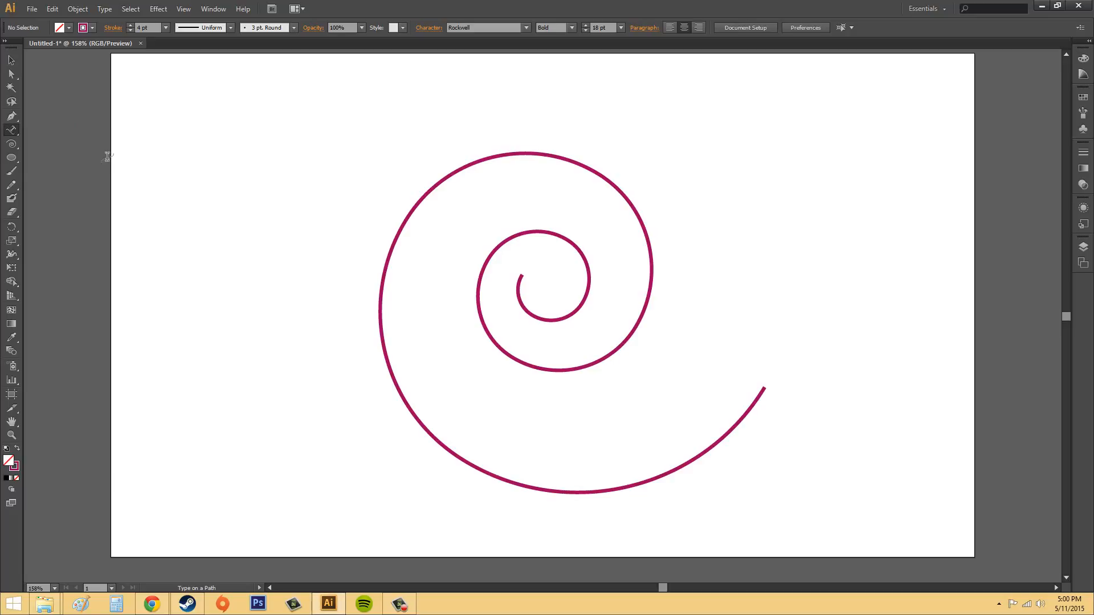
left_click(521, 278)
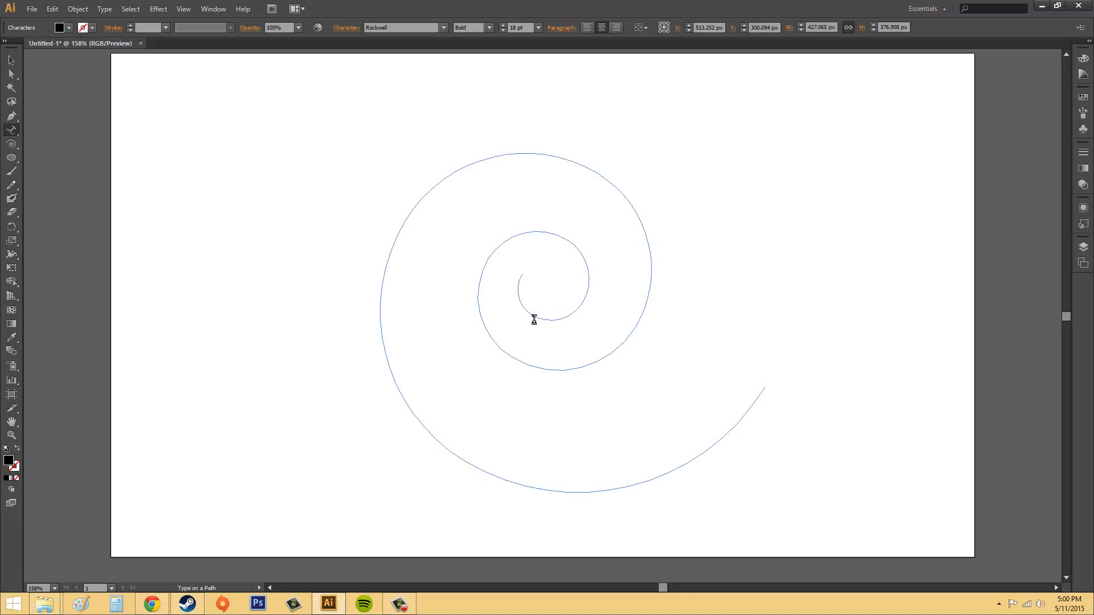
key("Escape")
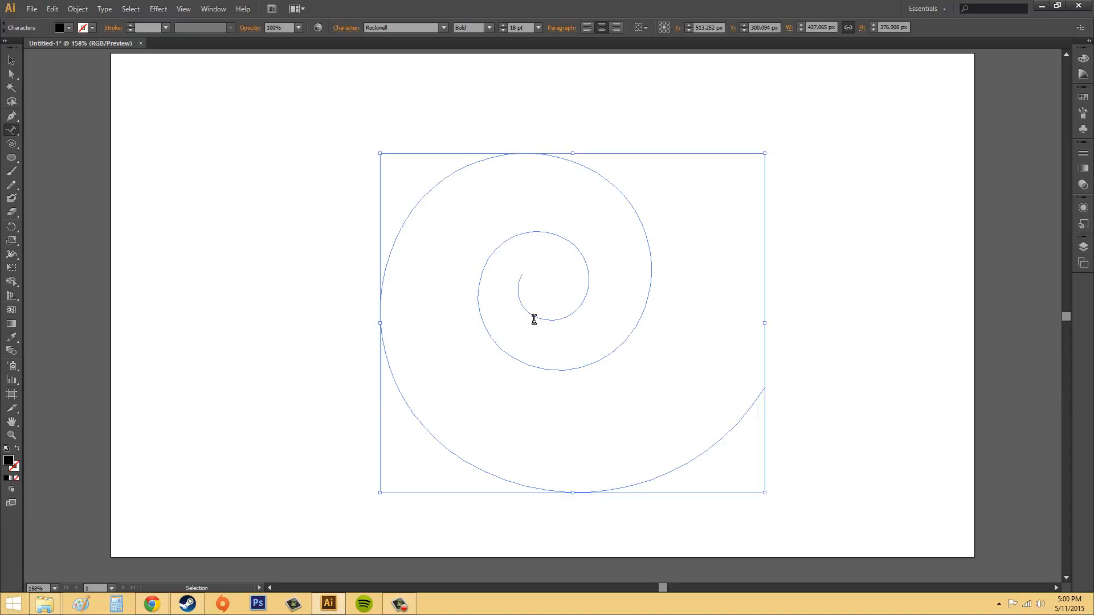
key("ctrl+z")
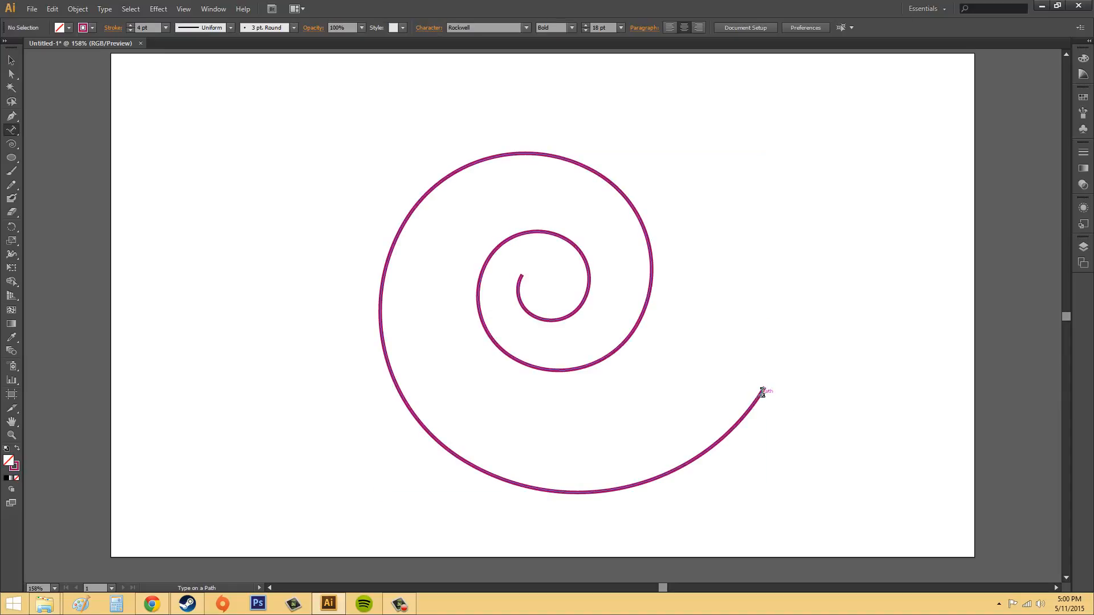
left_click(763, 392)
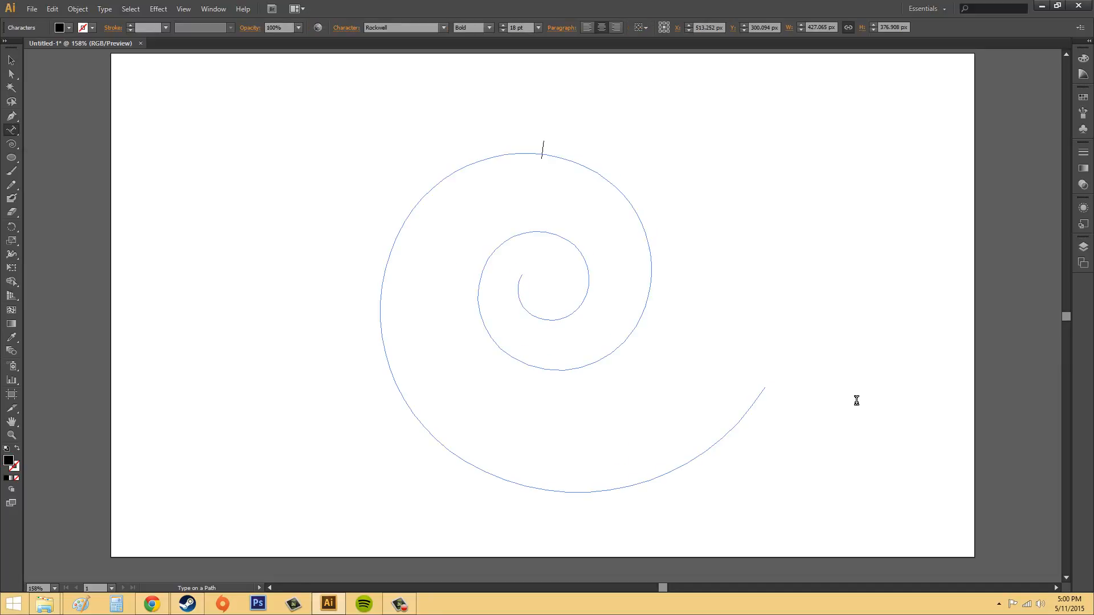
key("ctrl+z")
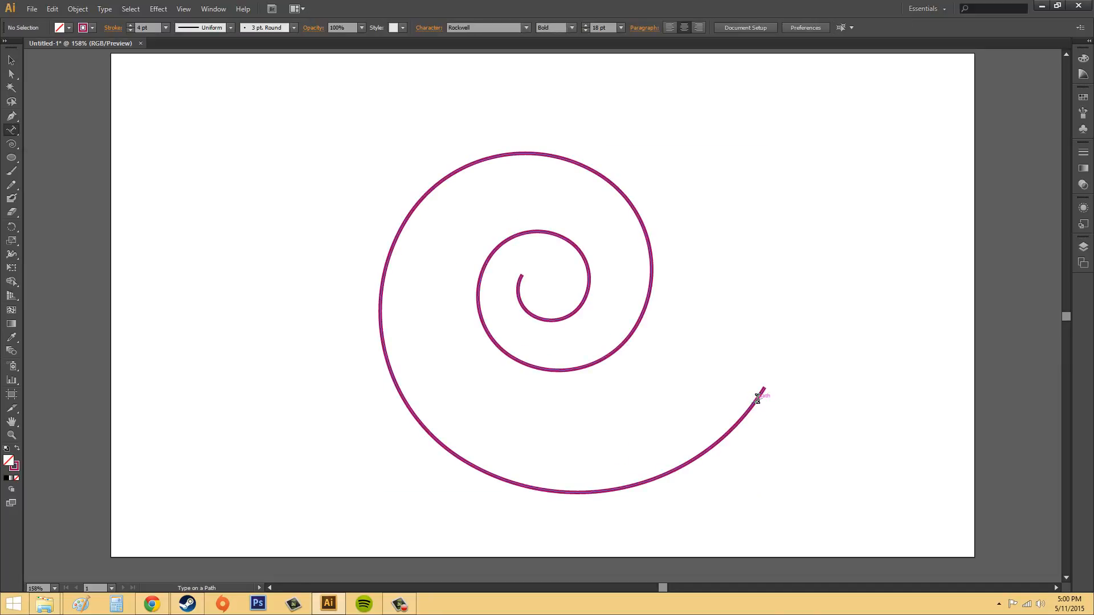
Add the text "typing on a path is fun words bacon potato" along the spiral path and deselect it.
left_click(757, 399)
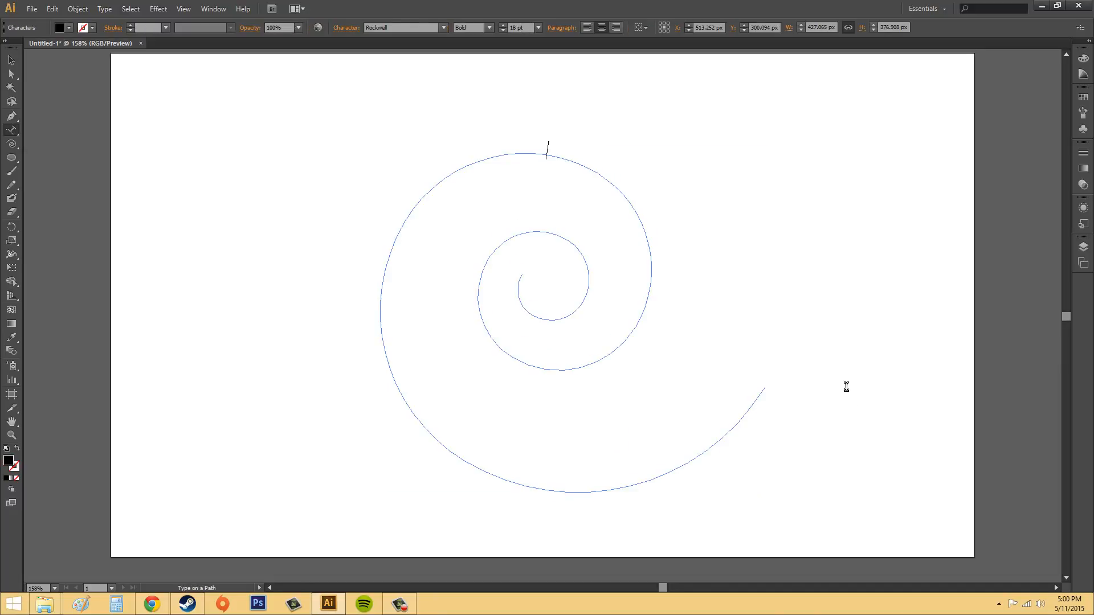
left_click(546, 154)
type("typing on a path is fun")
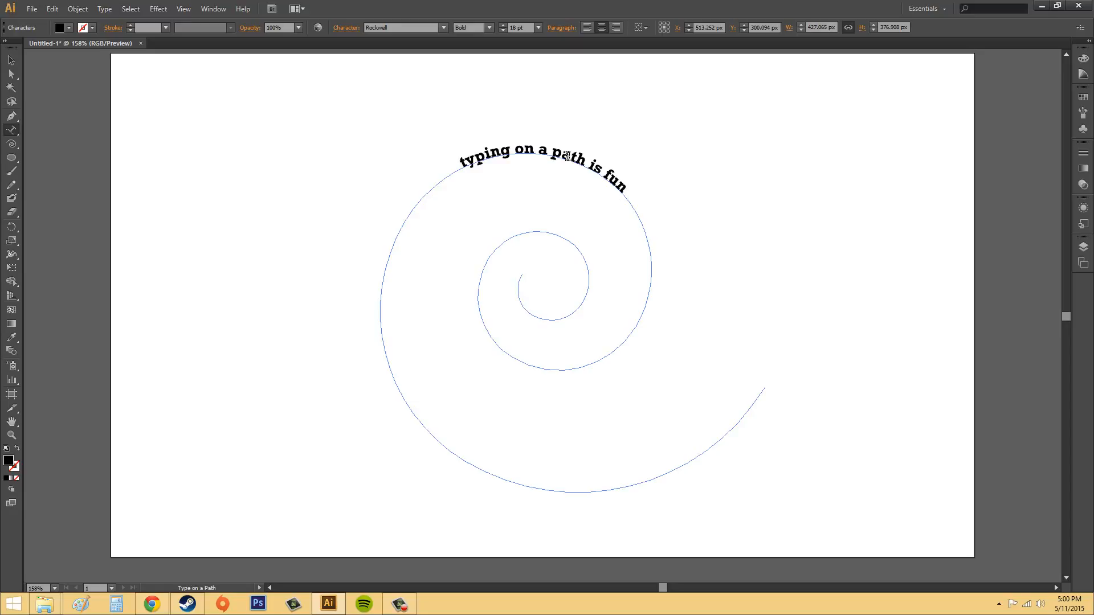
type("words")
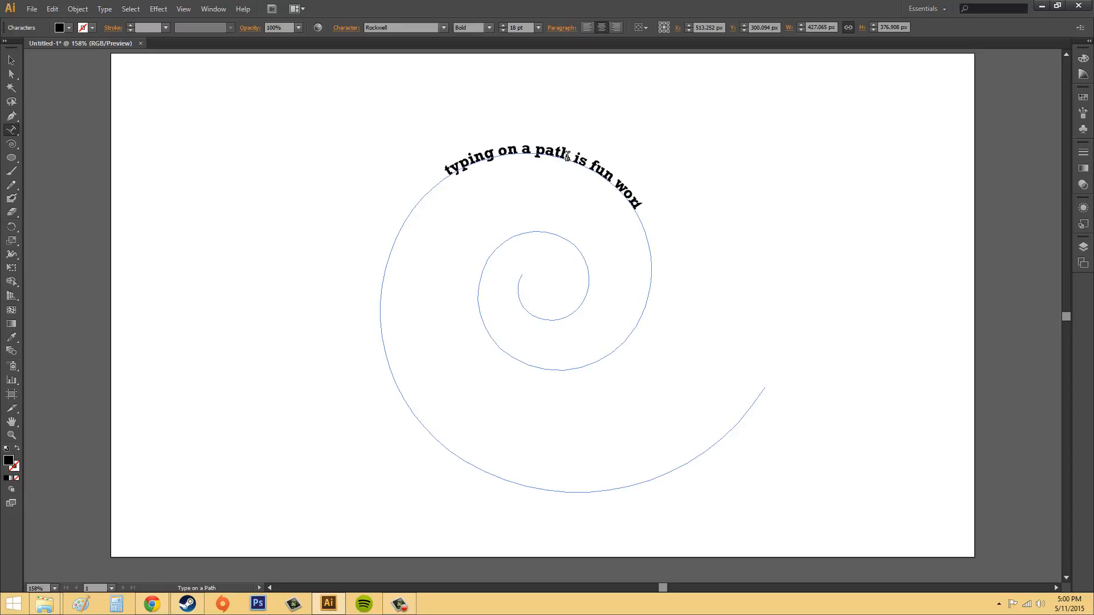
type(" bacon")
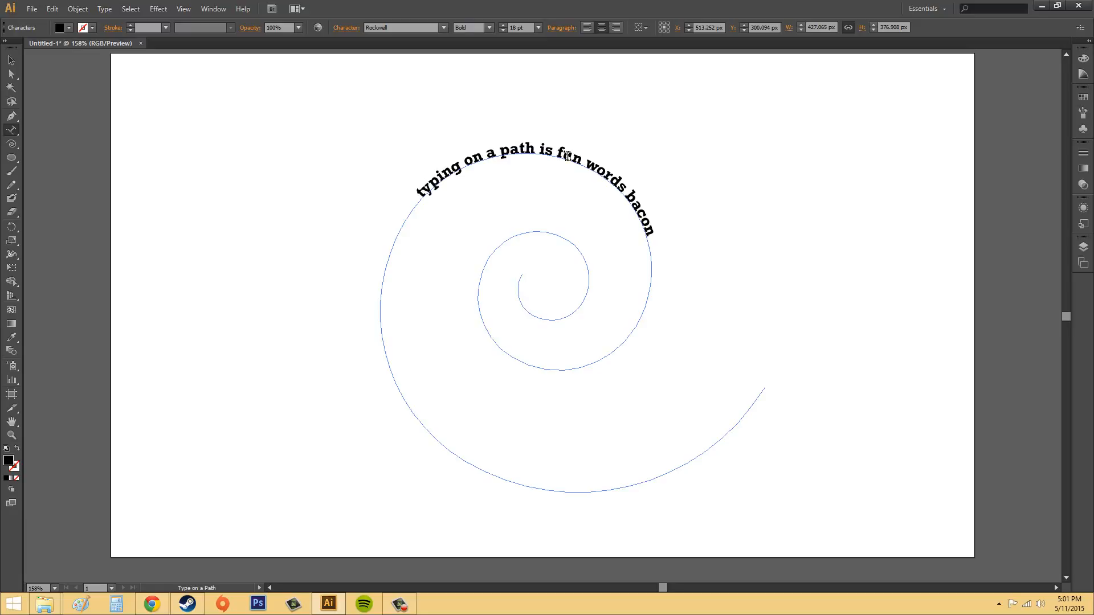
type("potato")
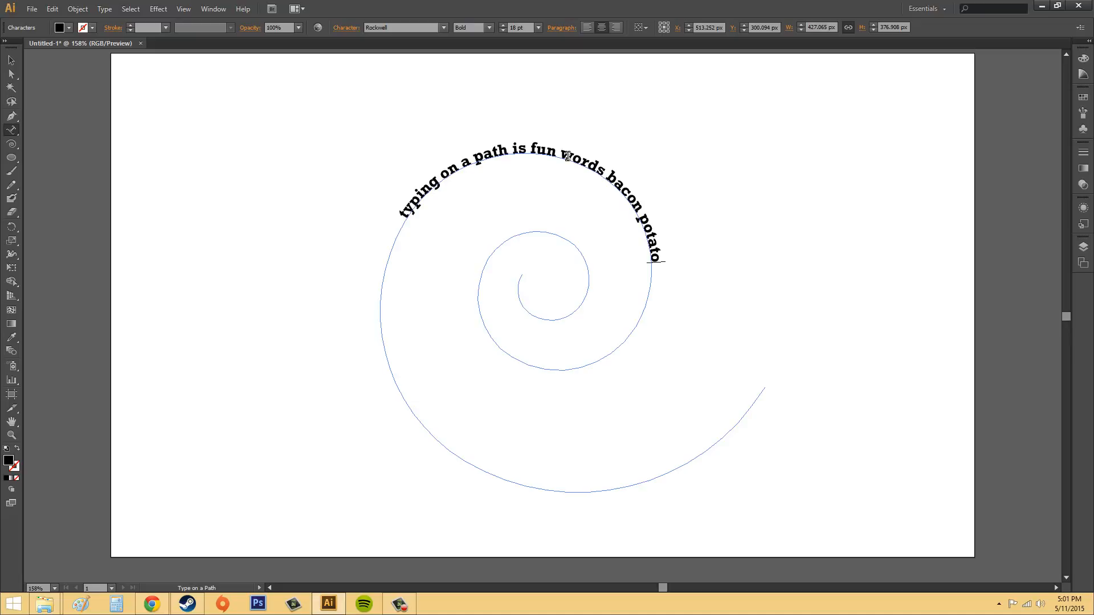
left_click(11, 60)
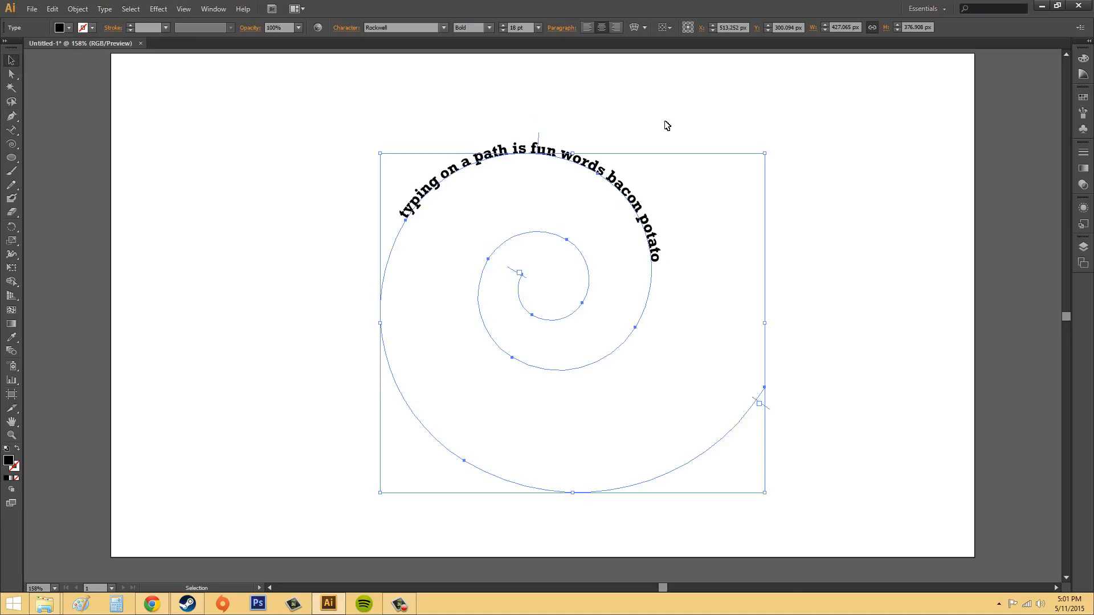
left_click(862, 177)
left_click(561, 170)
left_click(861, 254)
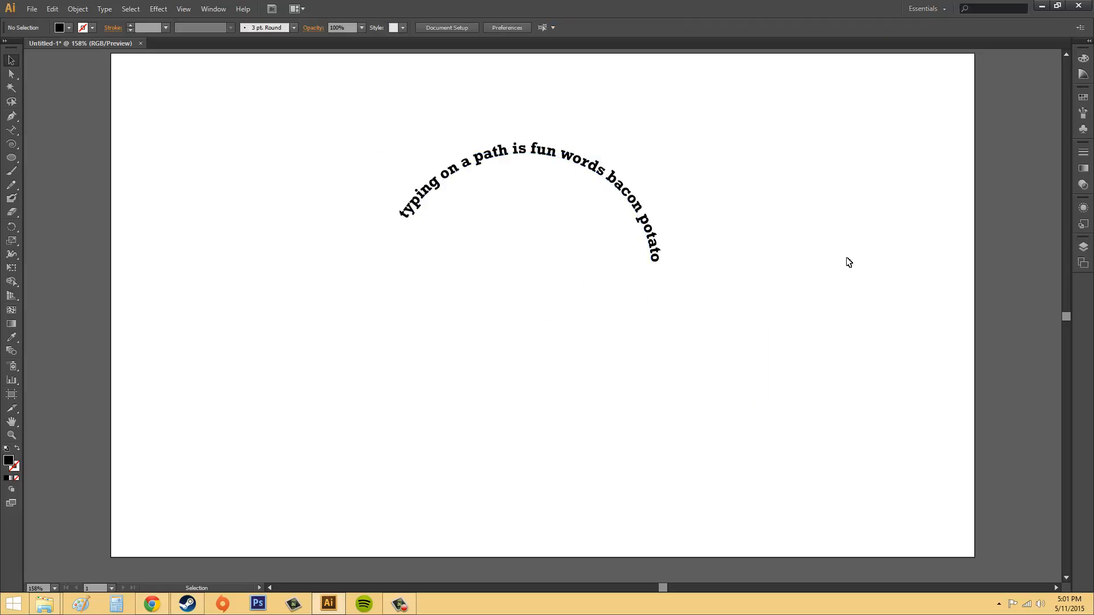
Try scaling the path text down to about 178 by 157 px.
left_click(560, 164)
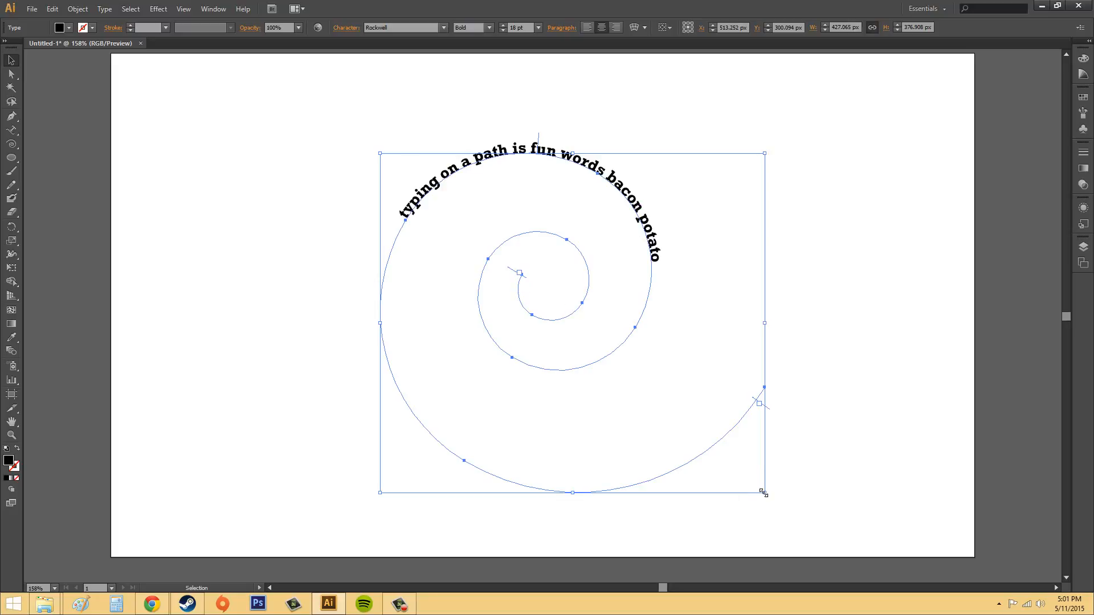
left_click_drag(763, 492, 538, 297)
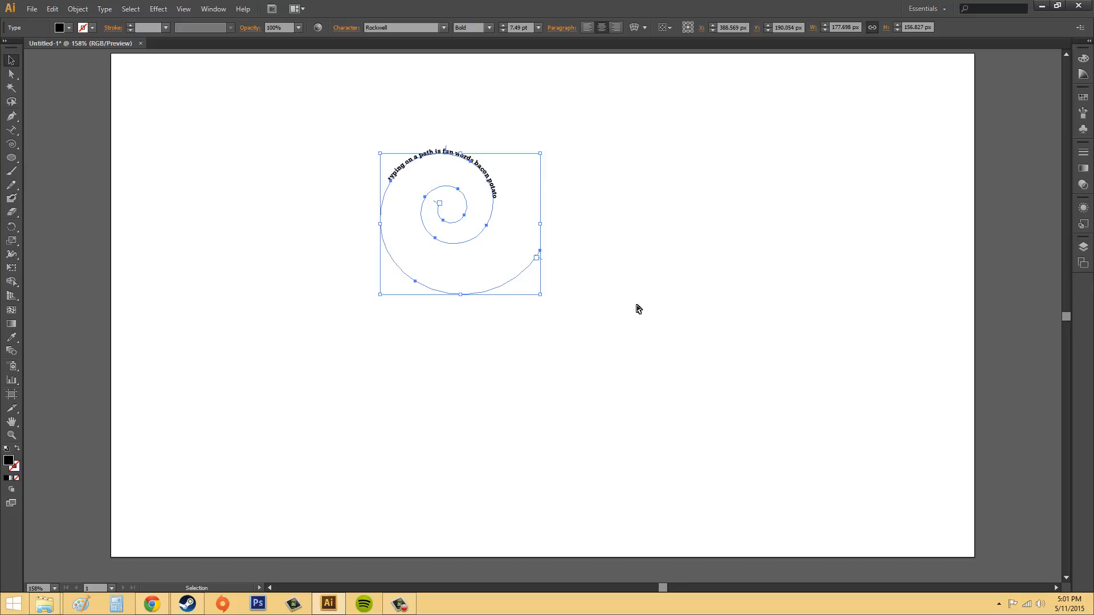
key("ctrl+z")
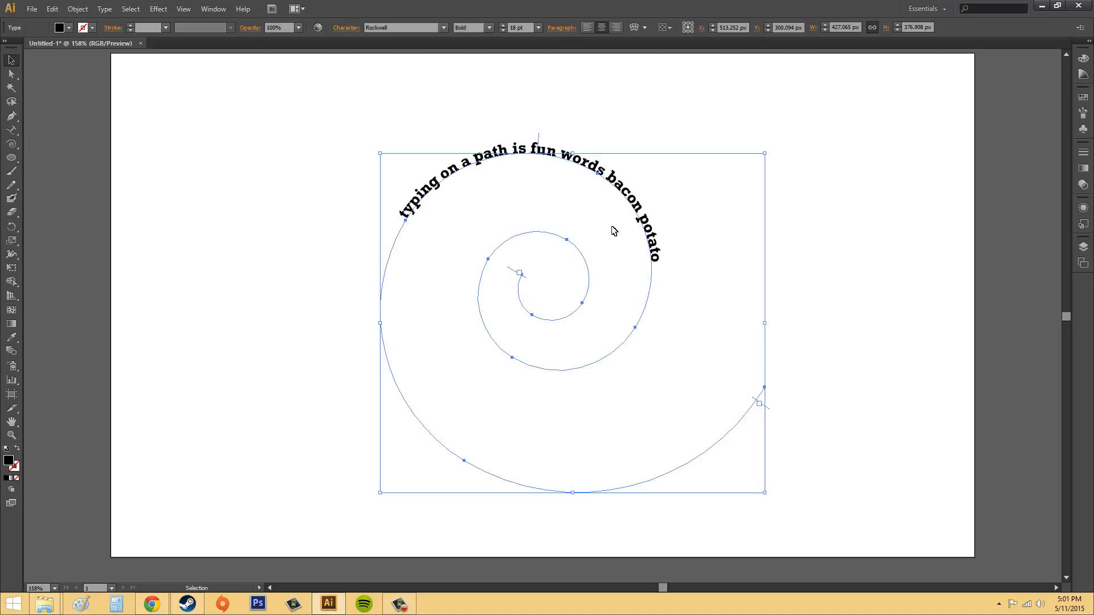
Undo the text on the spiral to restore the plain stroked path.
left_click(827, 184)
left_click(527, 152)
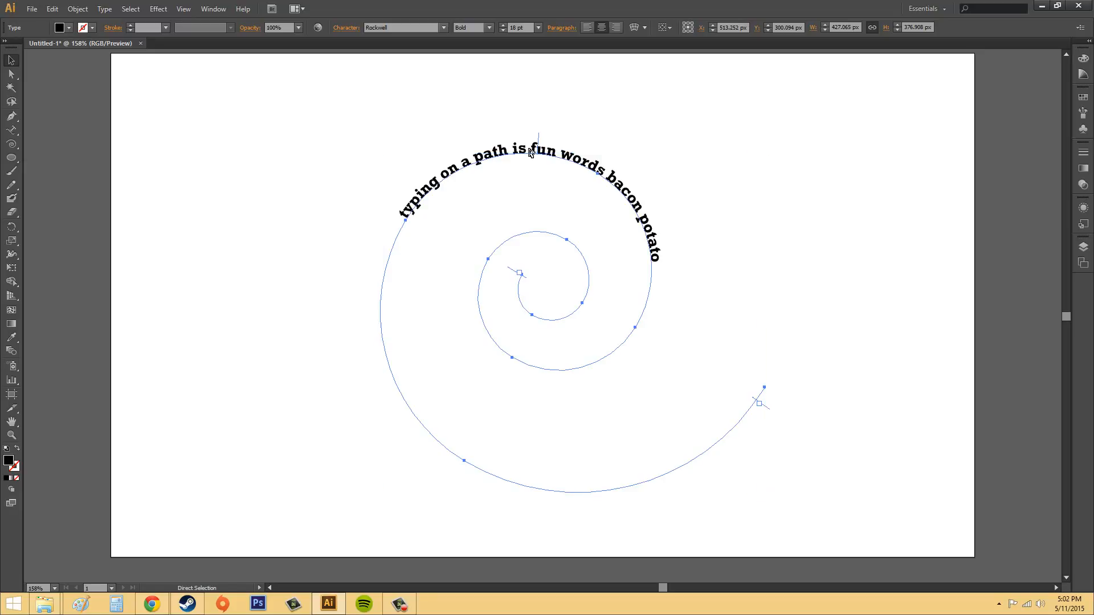
key("ctrl+z")
key("ctrl+z")
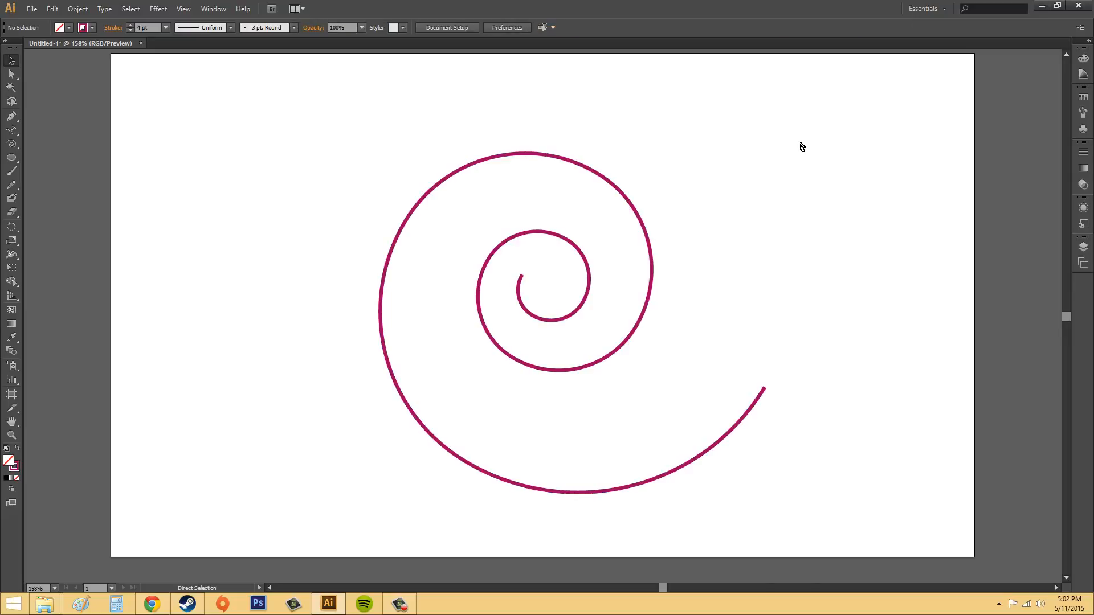
Copy the spiral and paste the duplicate in place, exactly over the original.
left_click(622, 197)
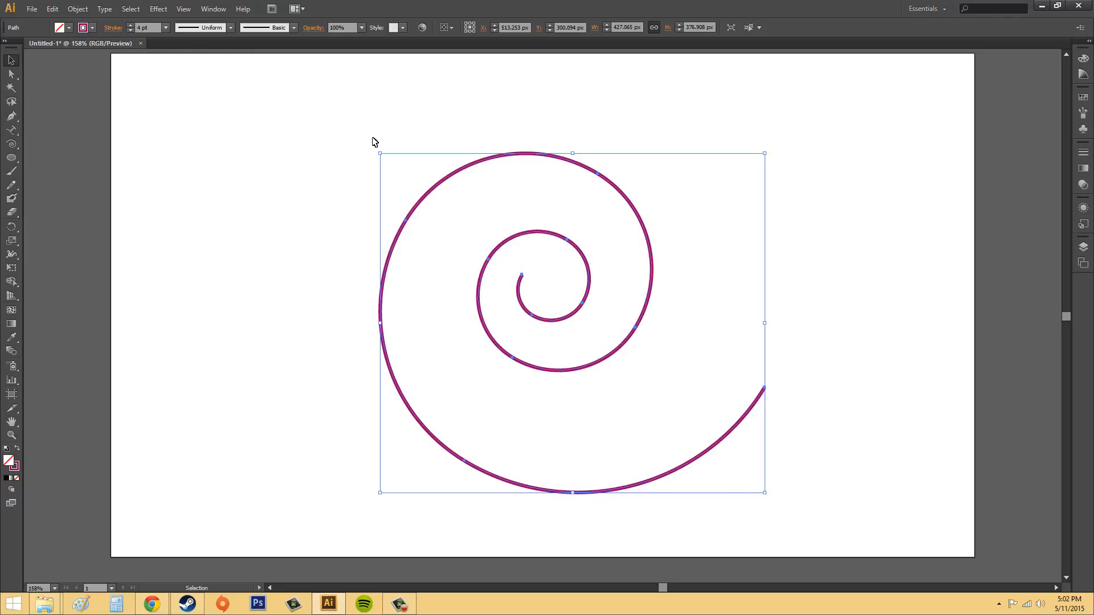
left_click(52, 8)
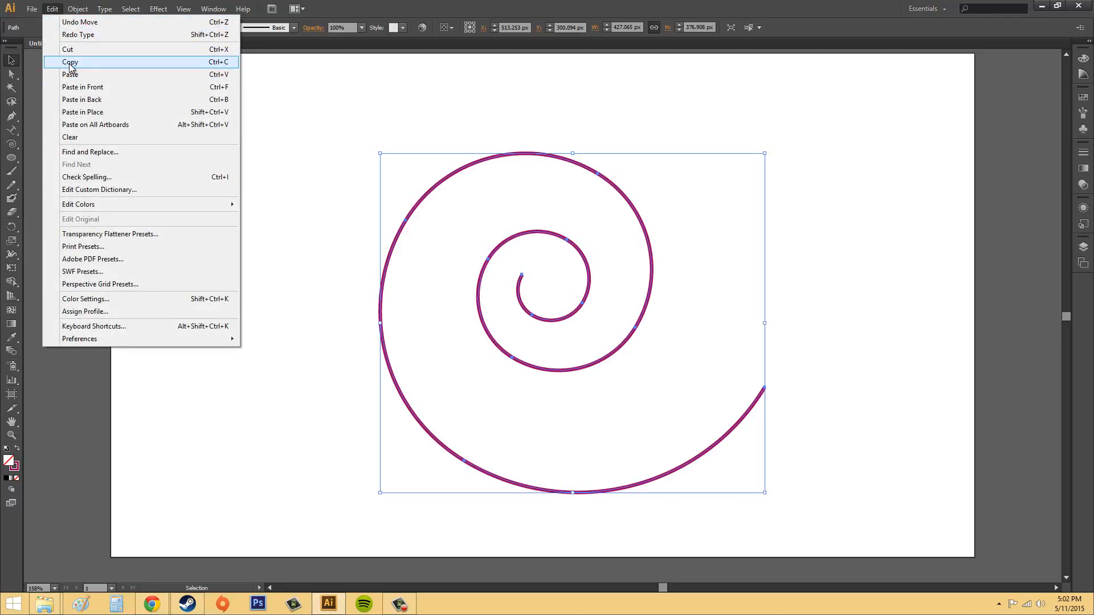
left_click(71, 61)
left_click(52, 9)
left_click(77, 112)
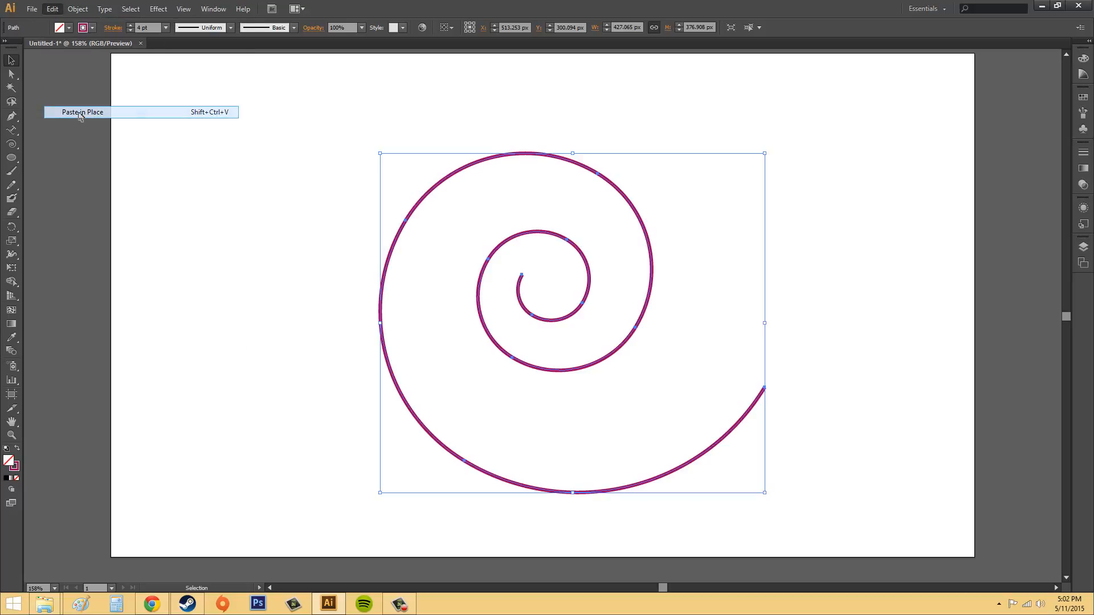
left_click_drag(630, 196, 879, 113)
key("ctrl+z")
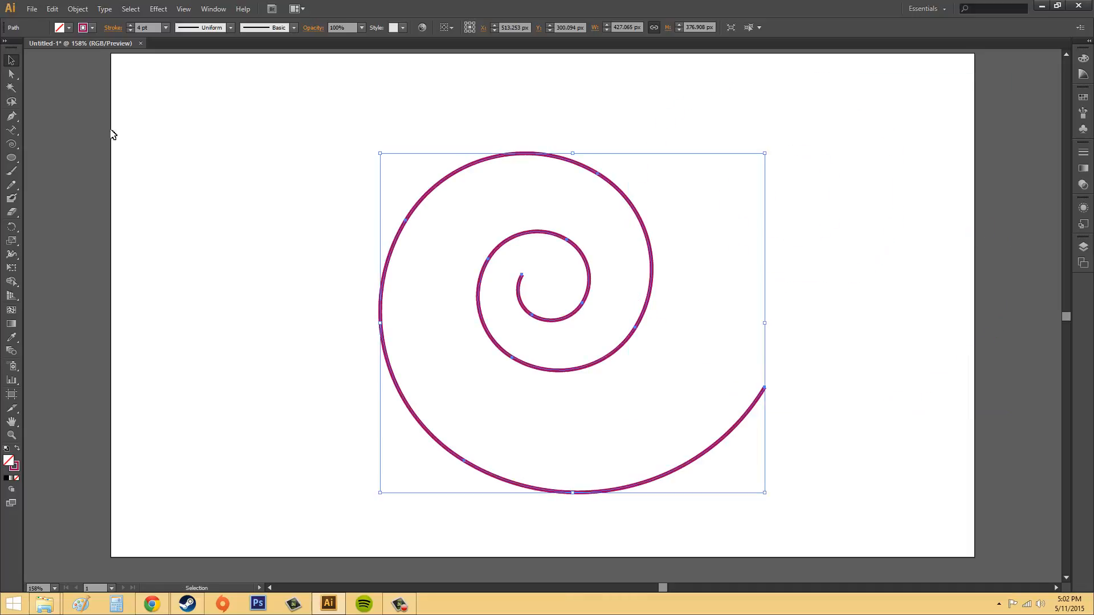
Try adding the text "typing" from the lower-left arc of the copied spiral and sliding its end bracket along the inner coil.
left_click(14, 130)
left_click(439, 446)
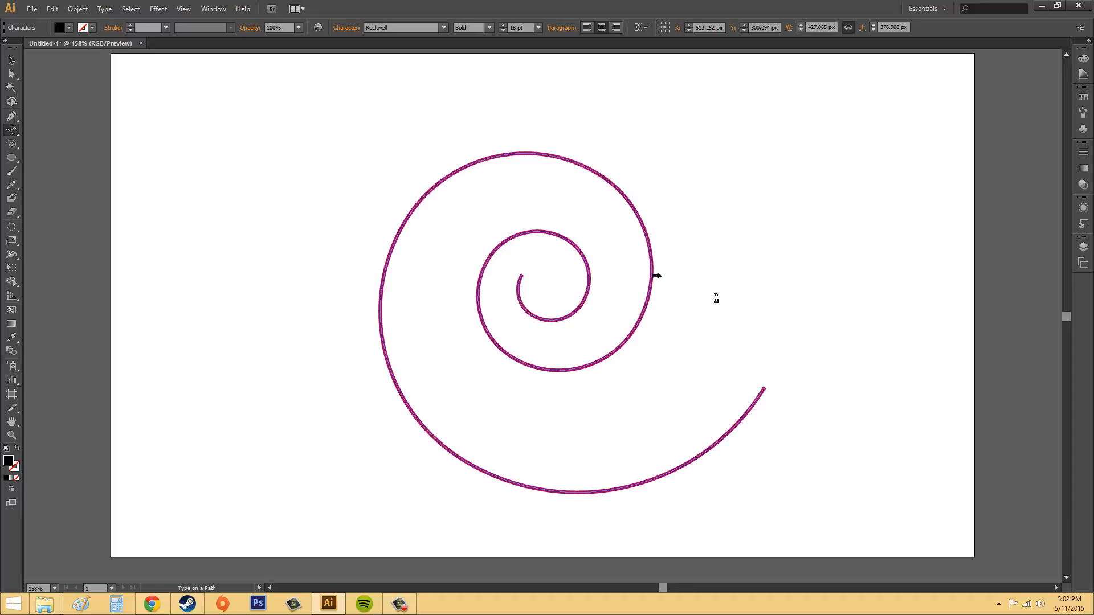
type("typing")
left_click(15, 129)
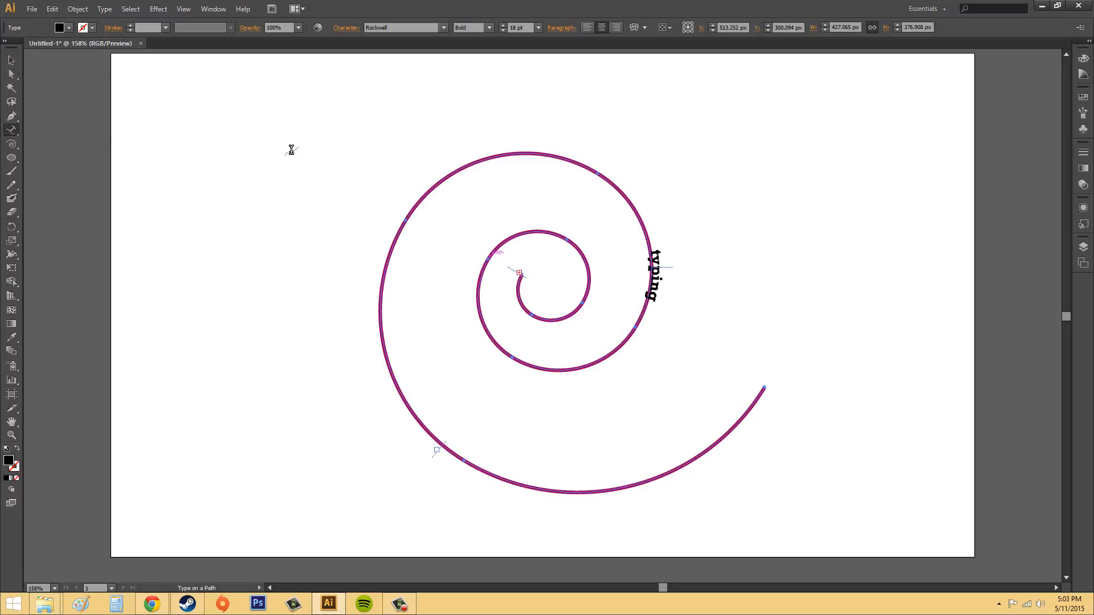
left_click(11, 59)
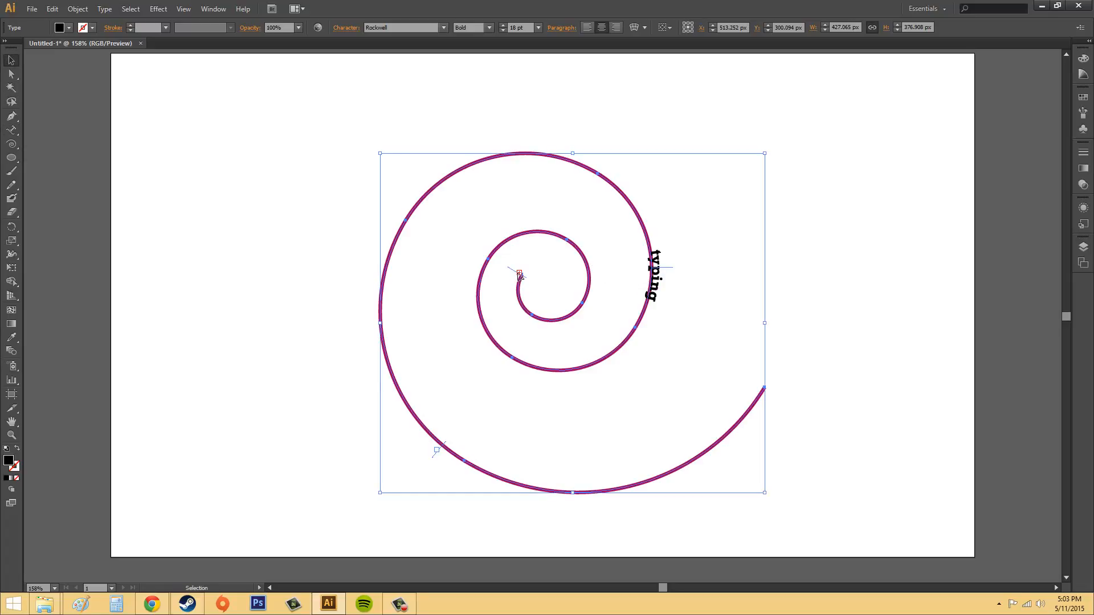
left_click_drag(520, 276, 590, 254)
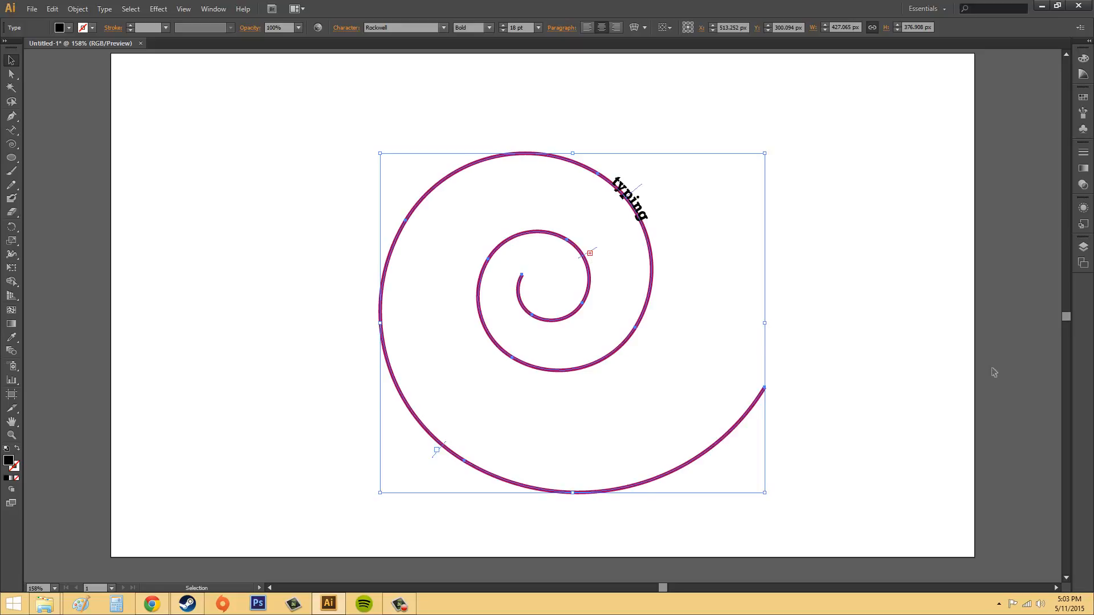
Undo the bracket move and the "typing" text, back to the plain stroked spiral.
key("ctrl+z")
key("ctrl+z")
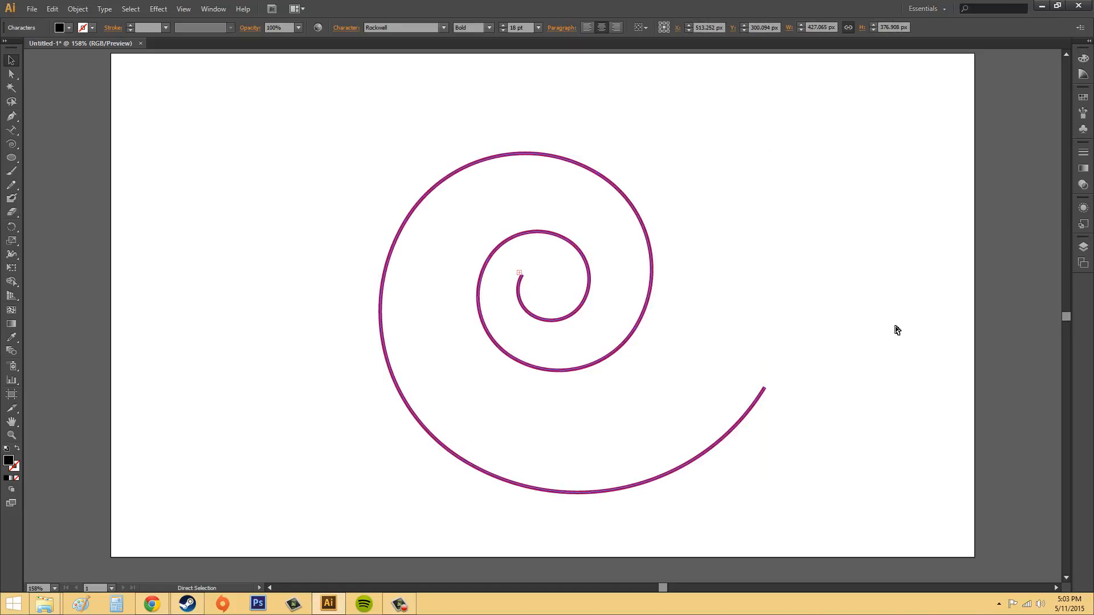
key("ctrl+z")
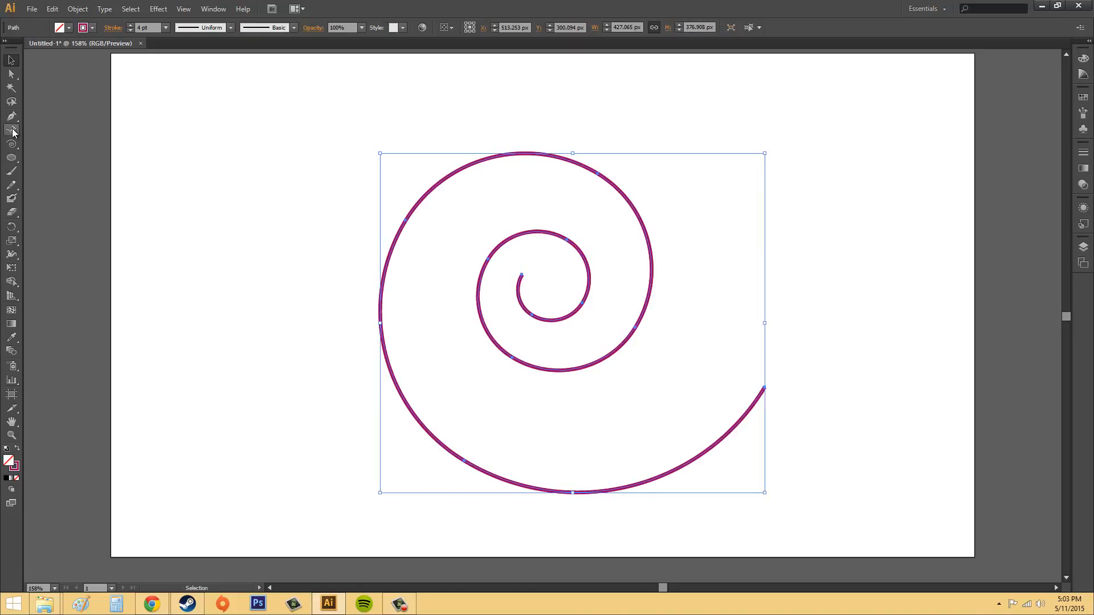
Add the text "typing on a path" along the copied spiral, starting at its lower-left arc, and select it as an object.
left_click_drag(12, 130, 61, 154)
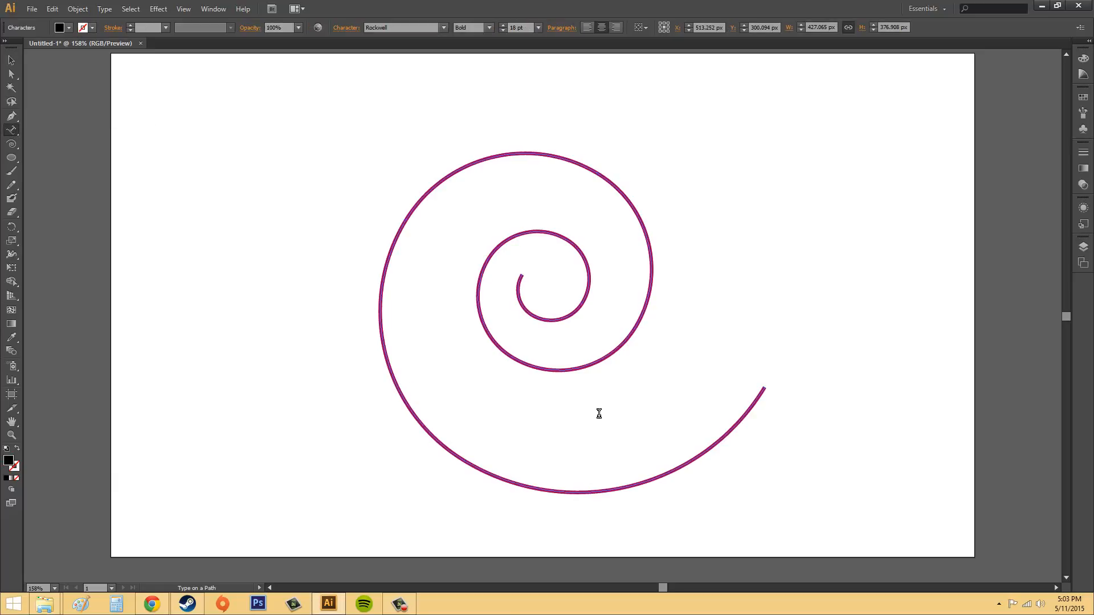
type("typing on ao")
key("BackSpace")
type("path")
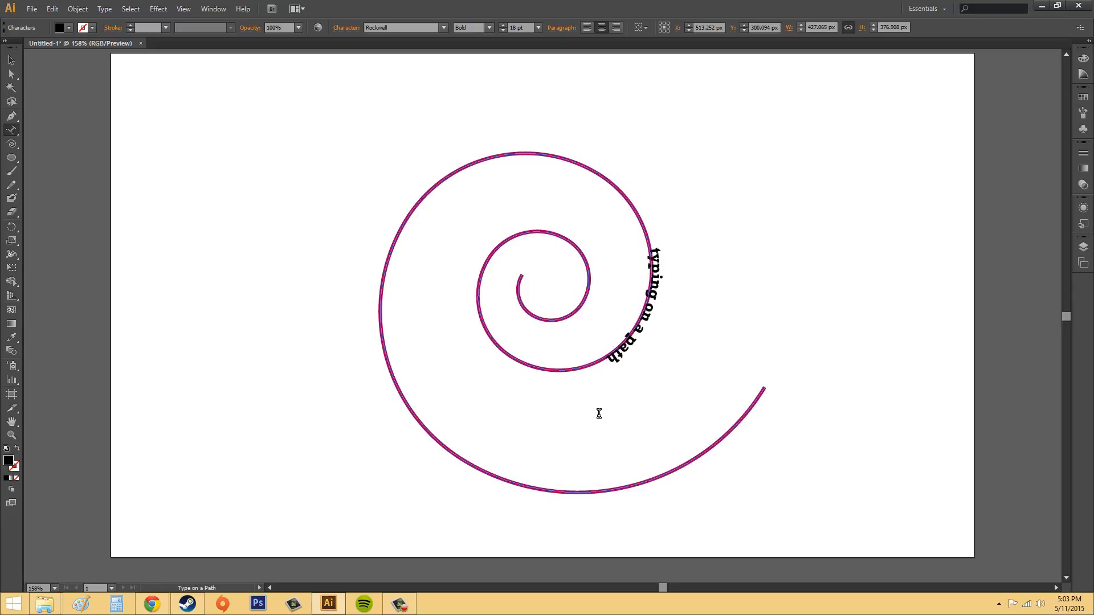
left_click(10, 60)
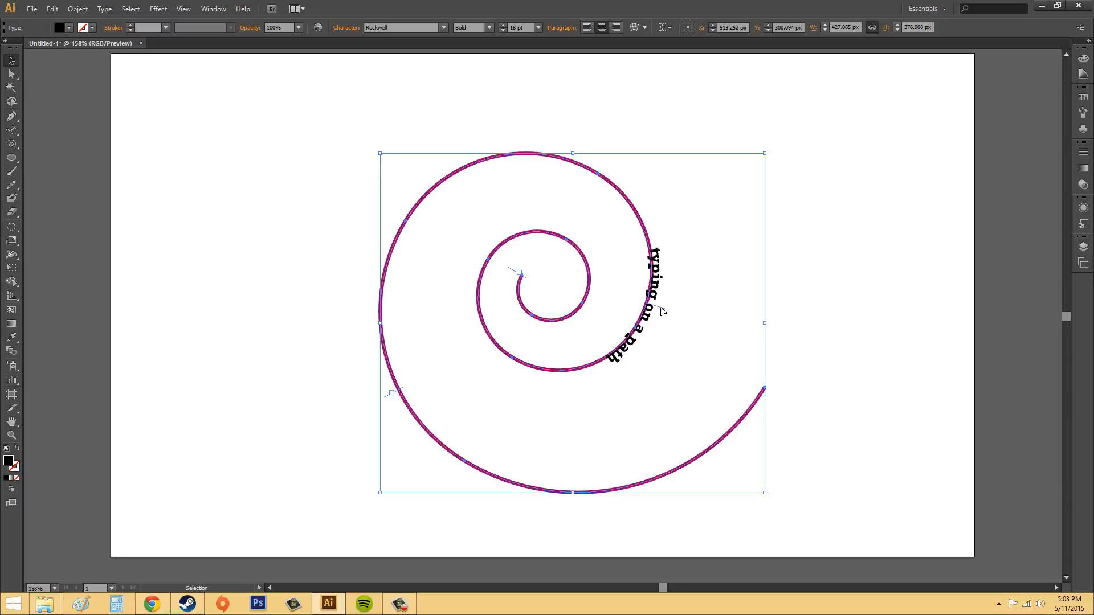
Slide the text to the spiral's outer left arc with its centre bracket, and bring it back flipped inside the right arc.
left_click_drag(662, 310, 305, 322)
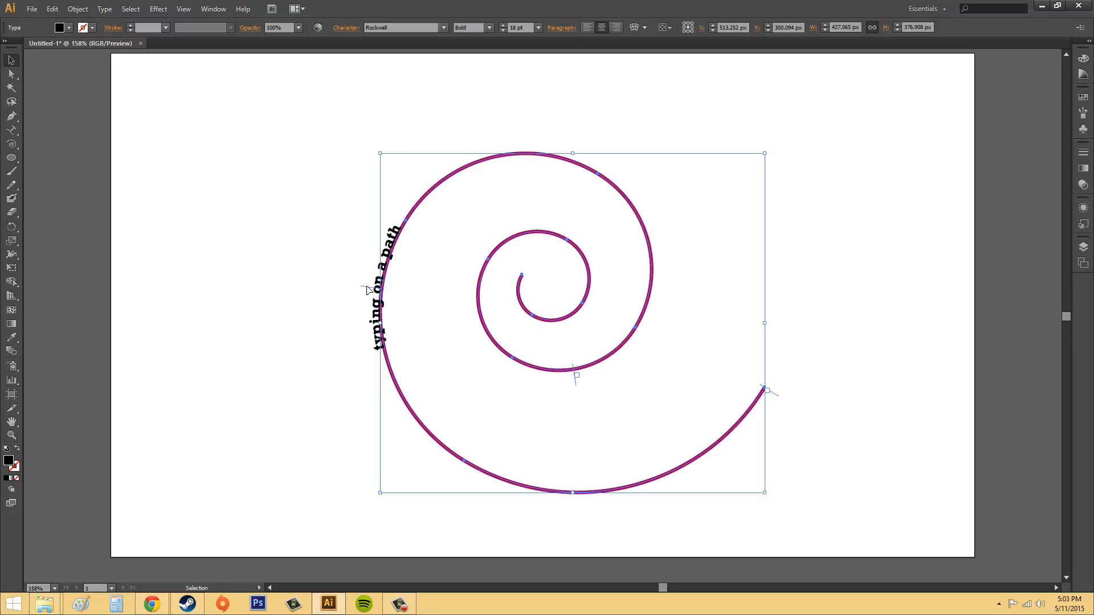
left_click_drag(368, 291, 651, 360)
left_click_drag(655, 319, 627, 303)
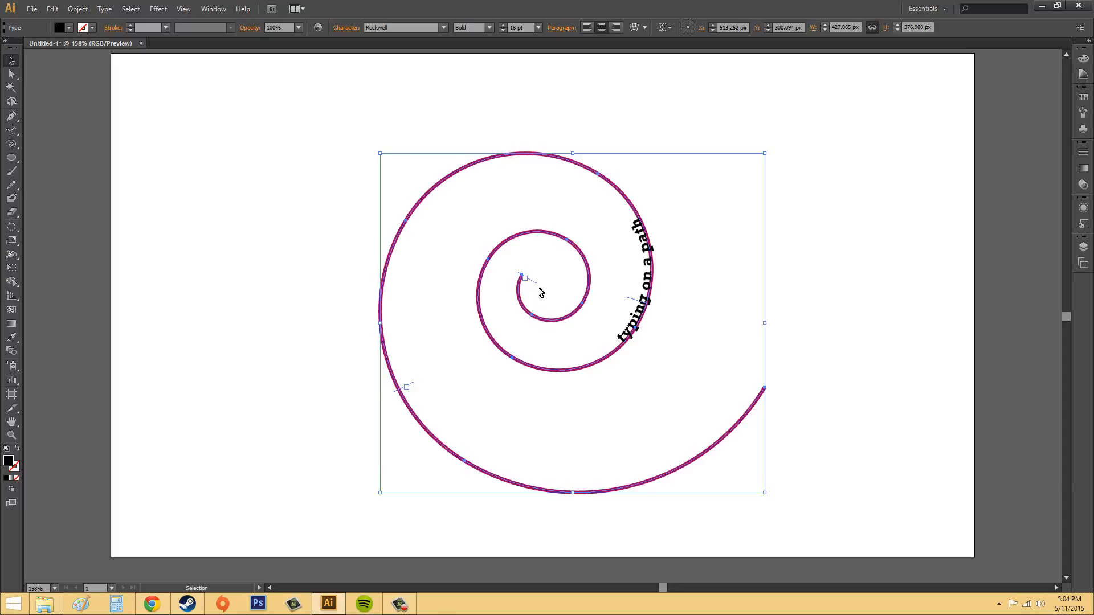
Adjust the text's start and end brackets, finishing with them at the inner and outer ends of the spiral.
left_click_drag(535, 285, 397, 250)
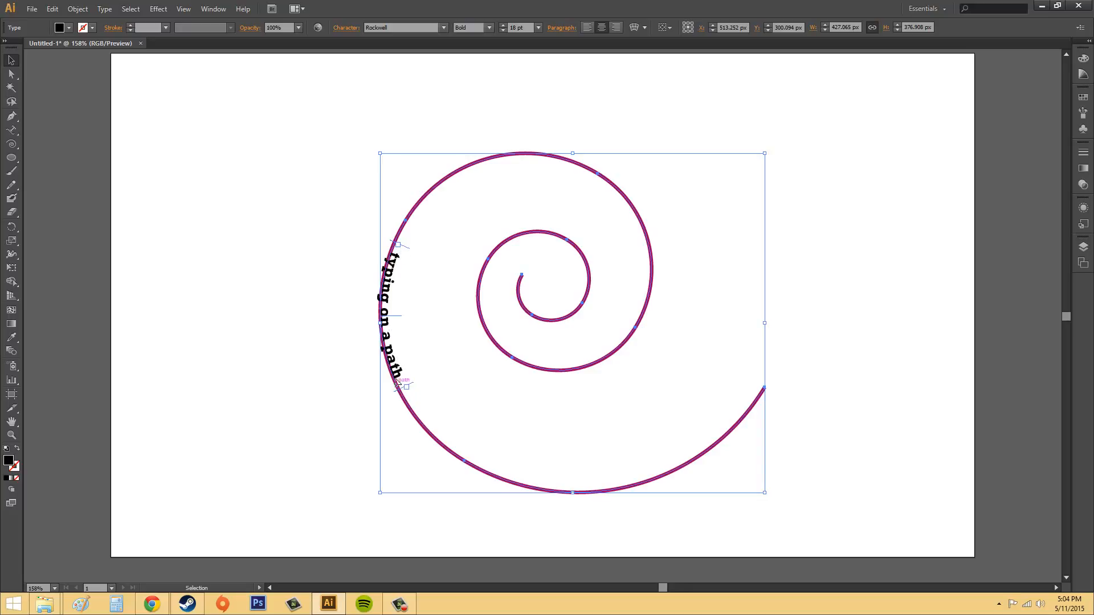
left_click_drag(403, 391, 762, 390)
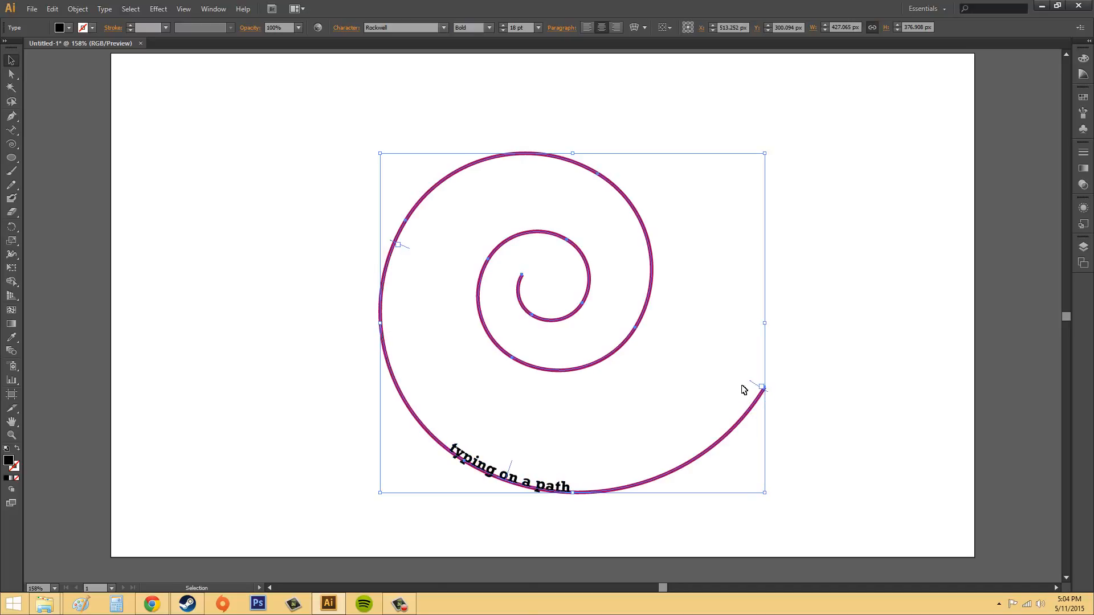
left_click_drag(408, 252, 527, 277)
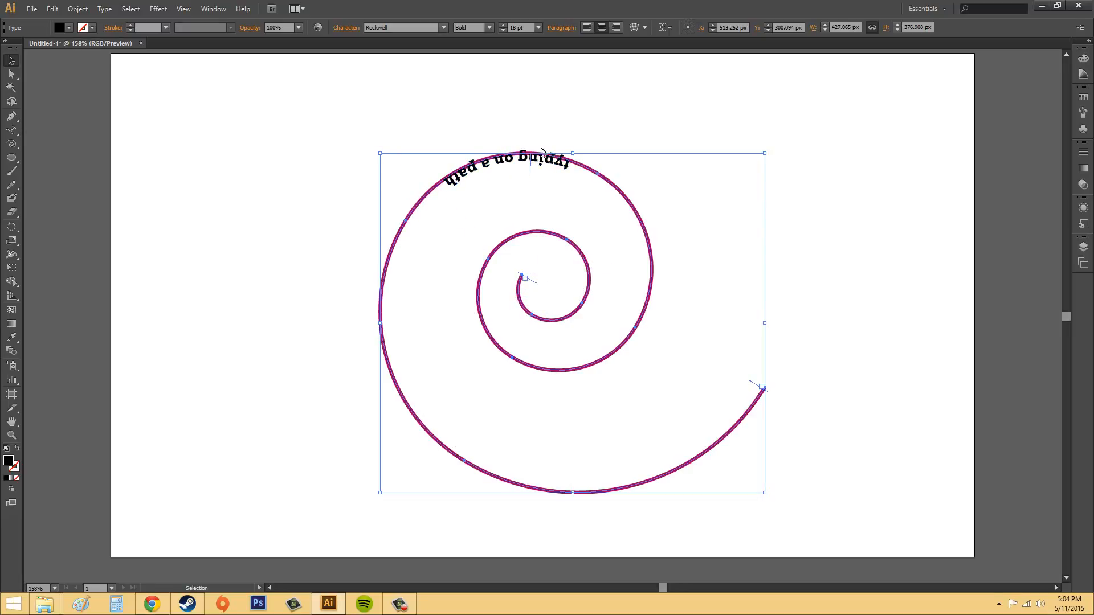
Flip the text to the outside of the spiral's top arc with the centre bracket and deselect it.
left_click_drag(532, 169, 533, 125)
left_click_drag(439, 124, 609, 157)
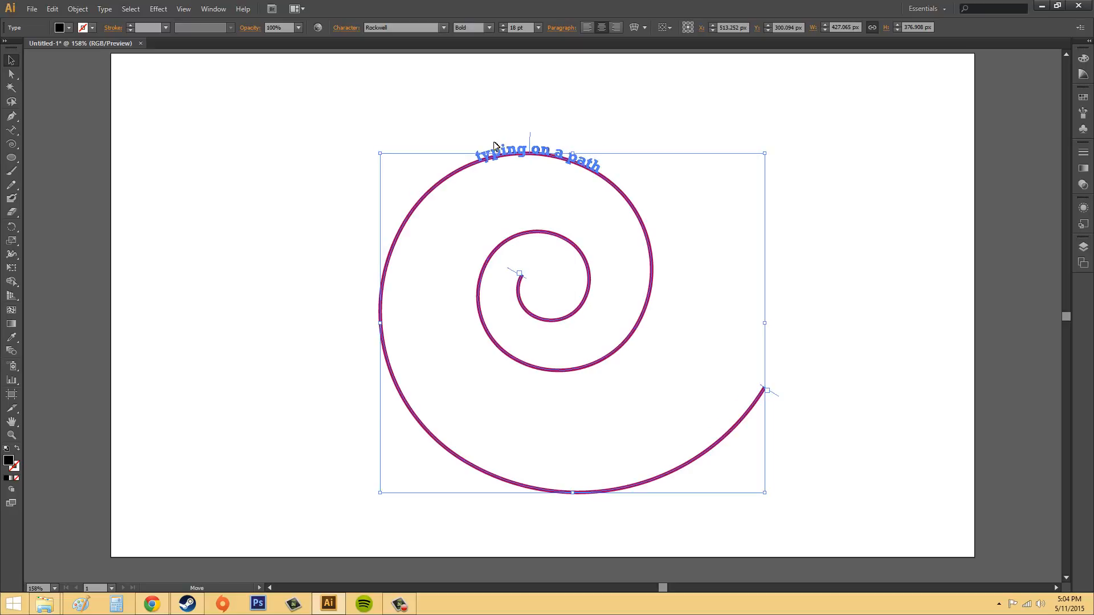
left_click_drag(494, 145, 530, 141)
left_click(527, 138)
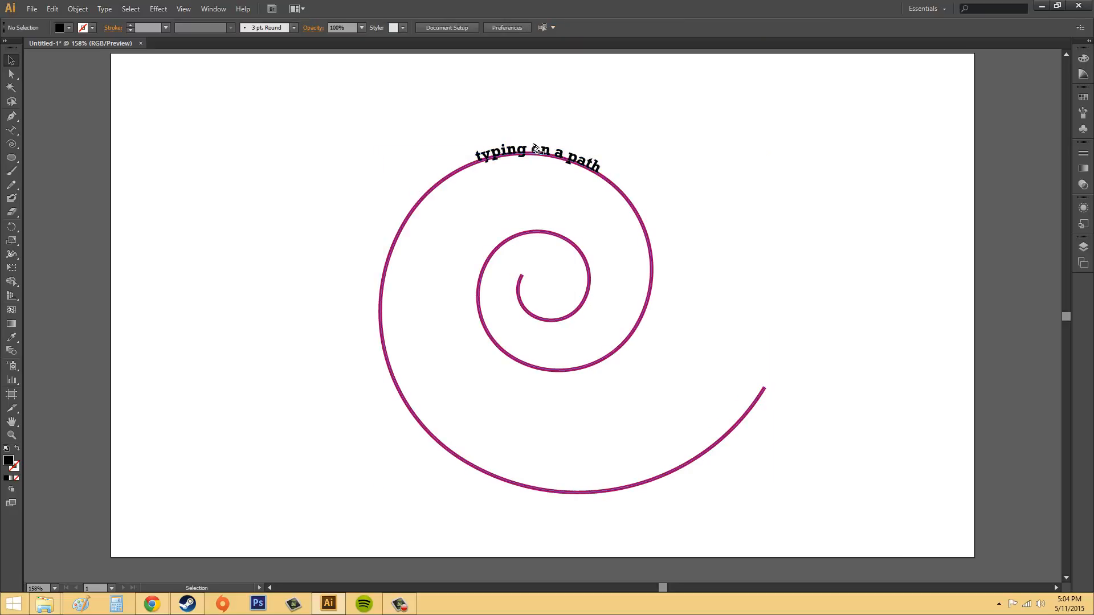
left_click(532, 145)
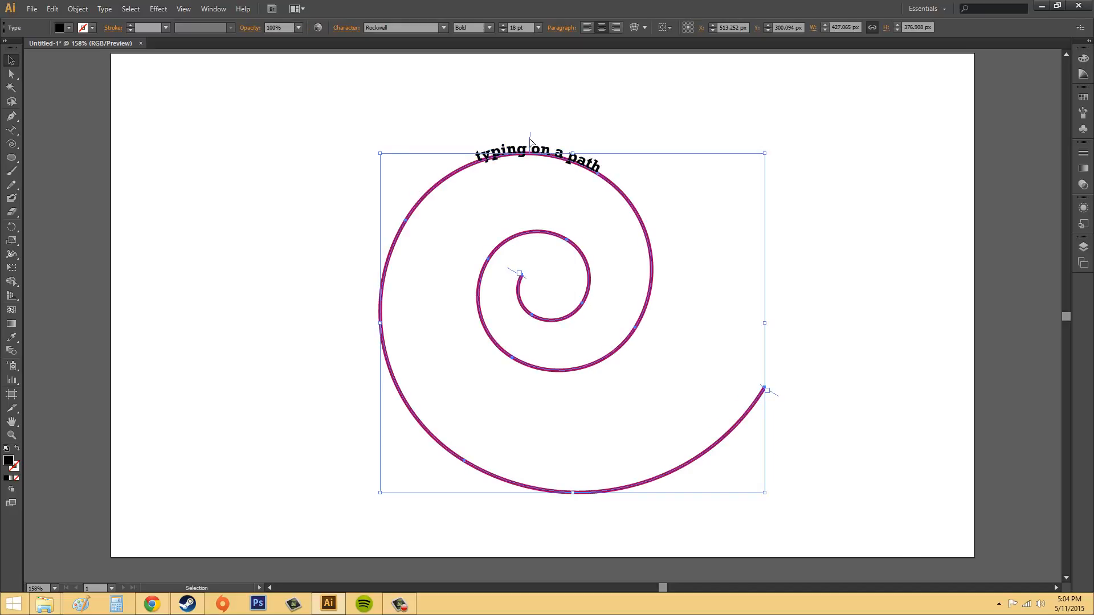
left_click_drag(530, 142, 531, 143)
left_click(821, 136)
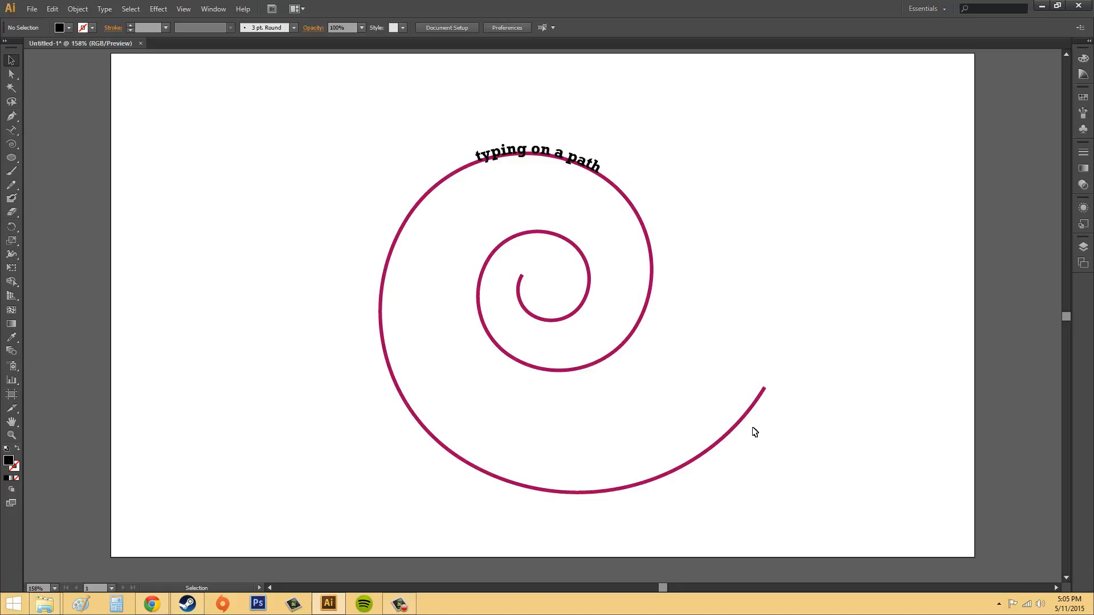
Apply the Stair Step effect to the path text, and replace it with the 3D Ribbon effect.
left_click(592, 169)
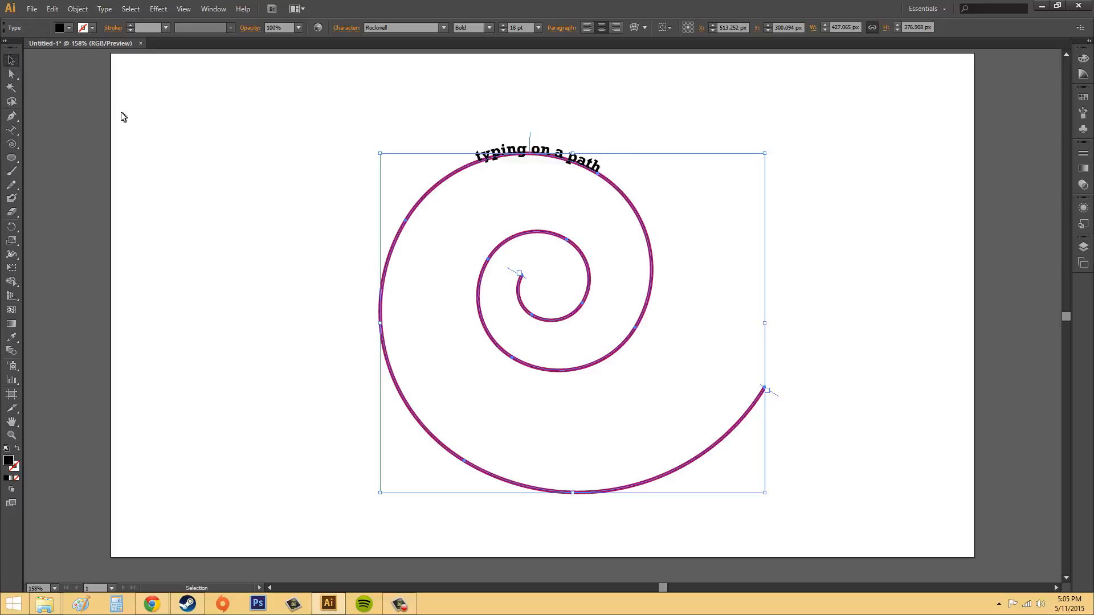
left_click(661, 100)
left_click(540, 149)
left_click(105, 9)
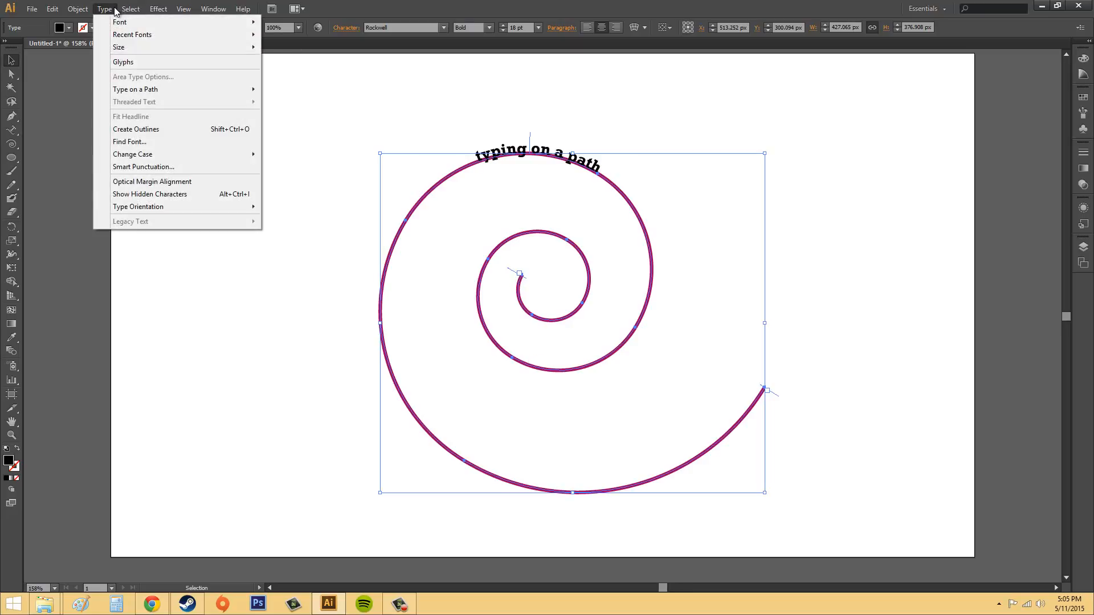
mouse_move(126, 90)
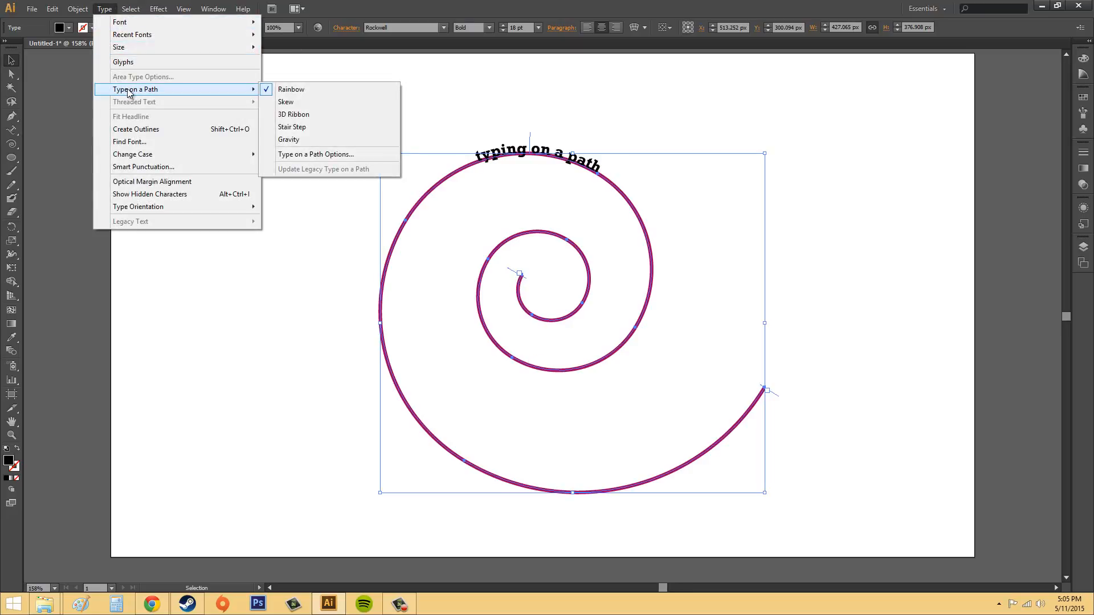
left_click(310, 127)
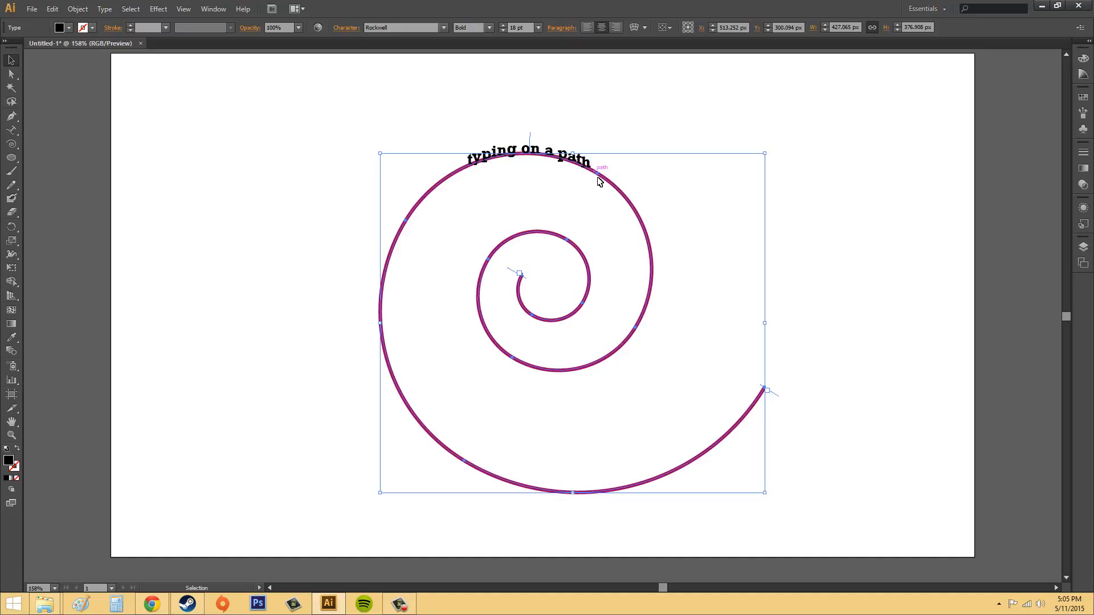
left_click(104, 8)
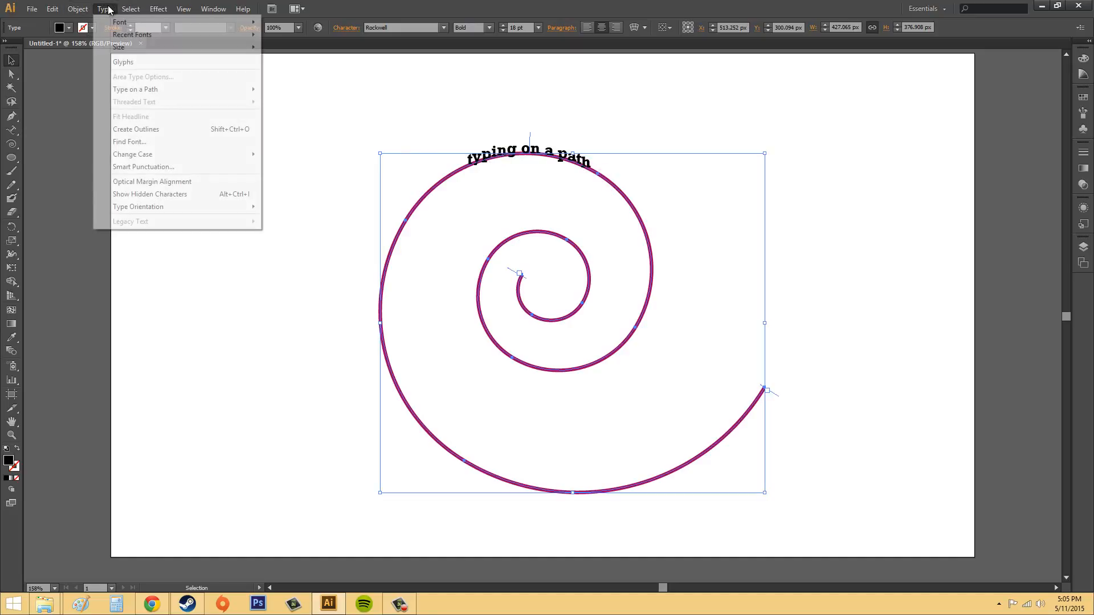
left_click(314, 115)
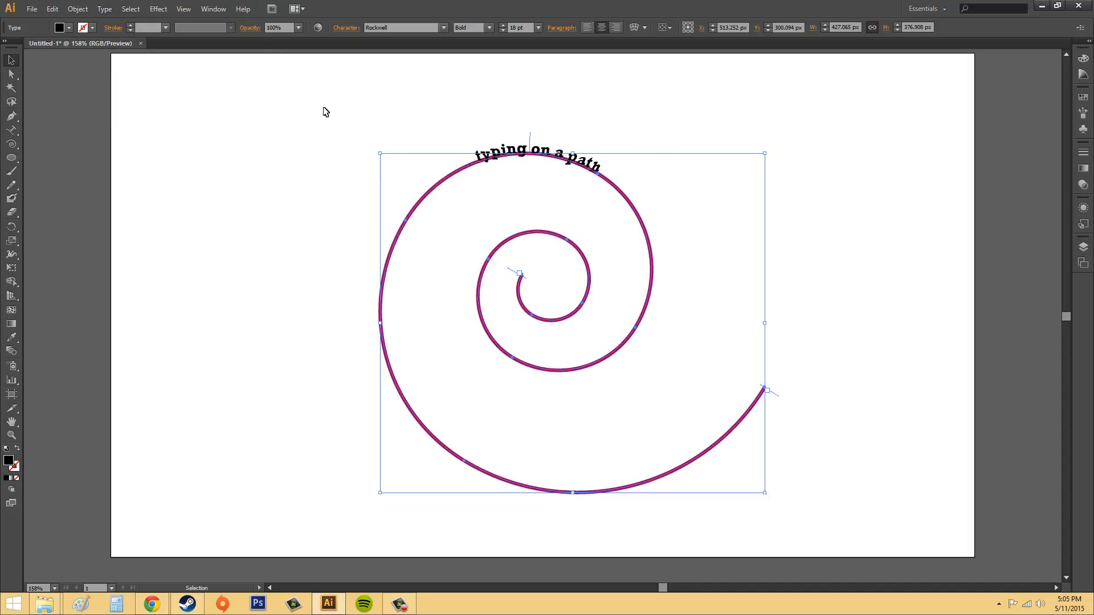
Open the Type on a Path Options for the text, move the dialog clear of the spiral and enable Preview.
left_click(83, 11)
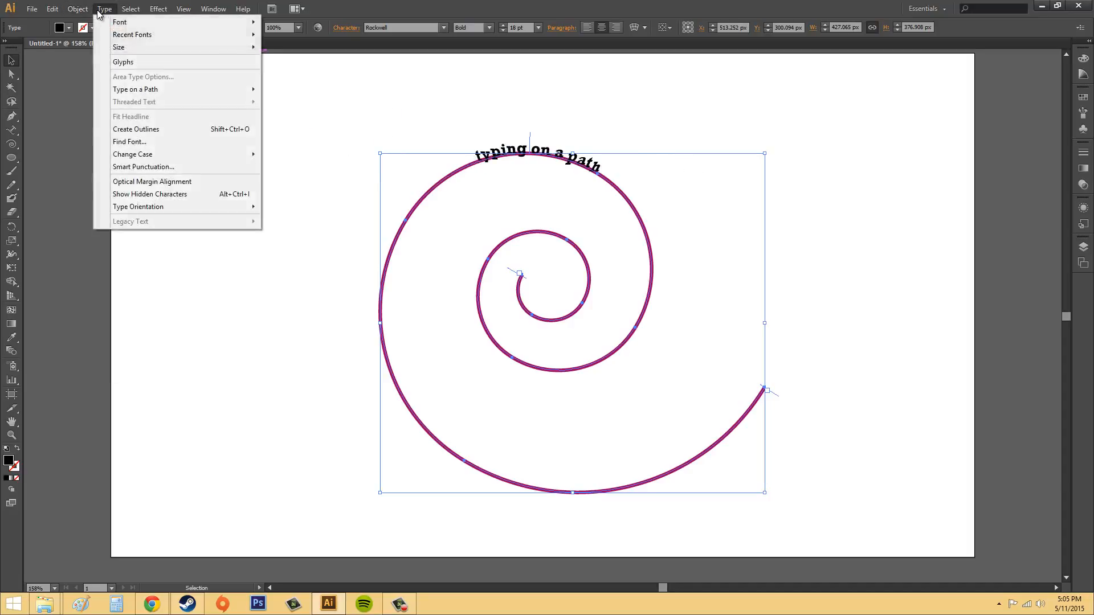
mouse_move(121, 11)
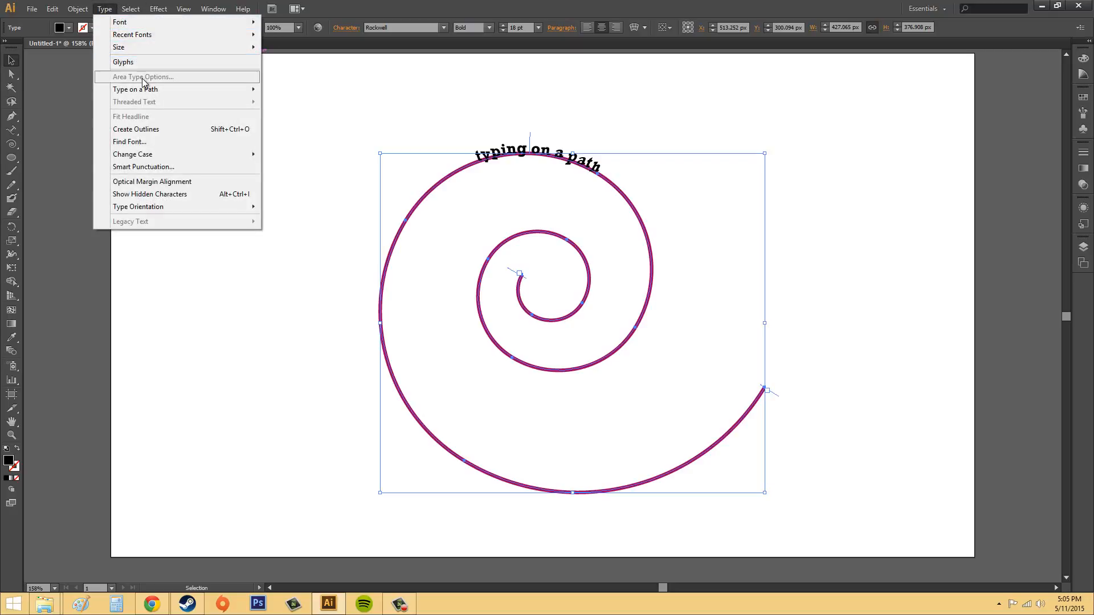
mouse_move(151, 90)
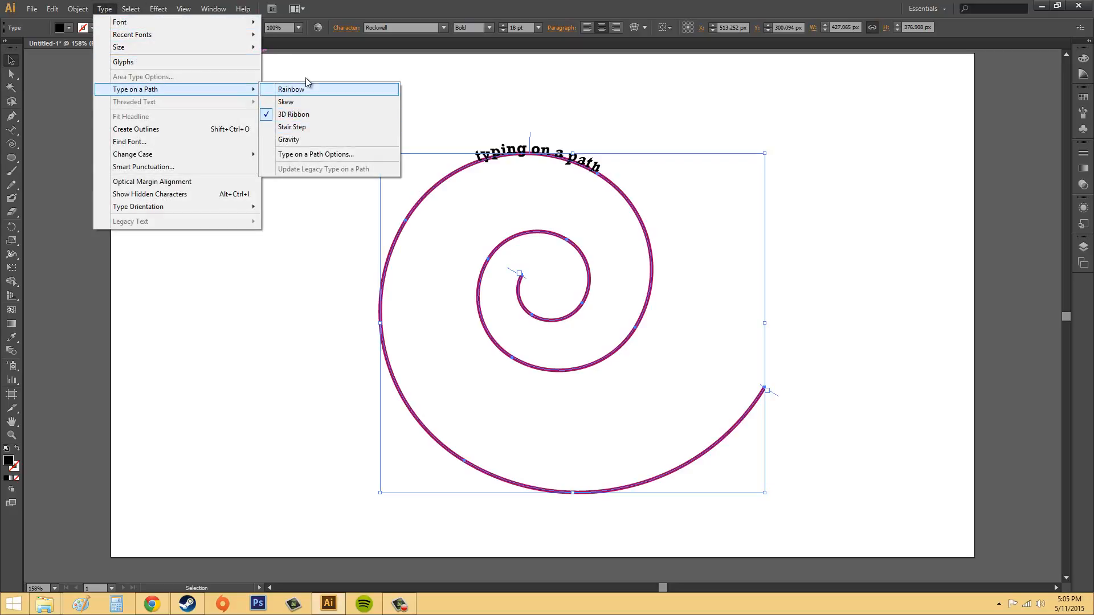
left_click(302, 156)
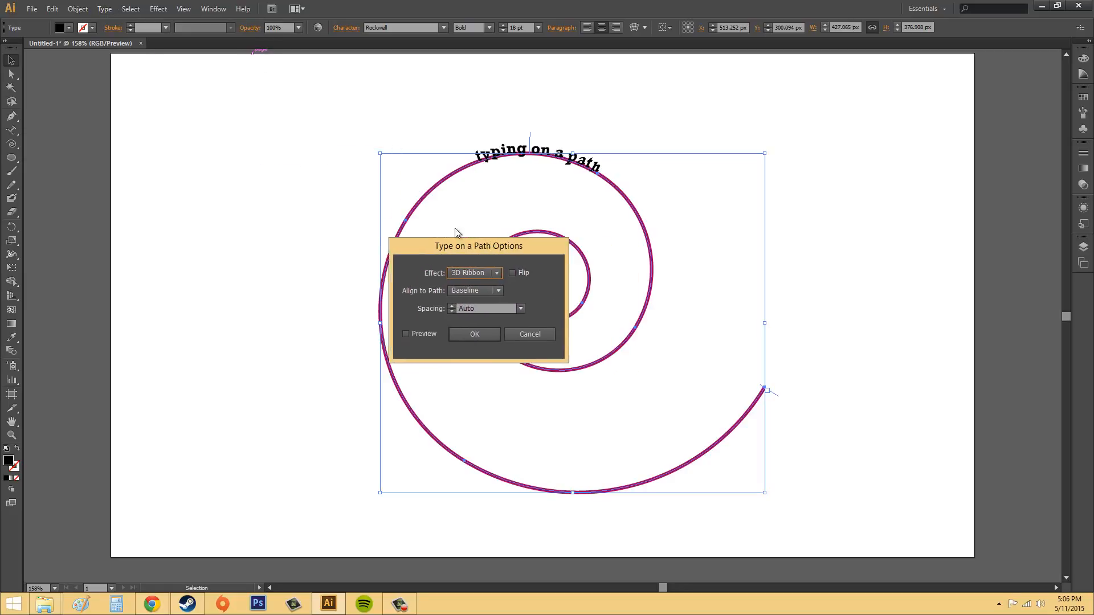
left_click_drag(505, 246, 272, 188)
left_click(237, 220)
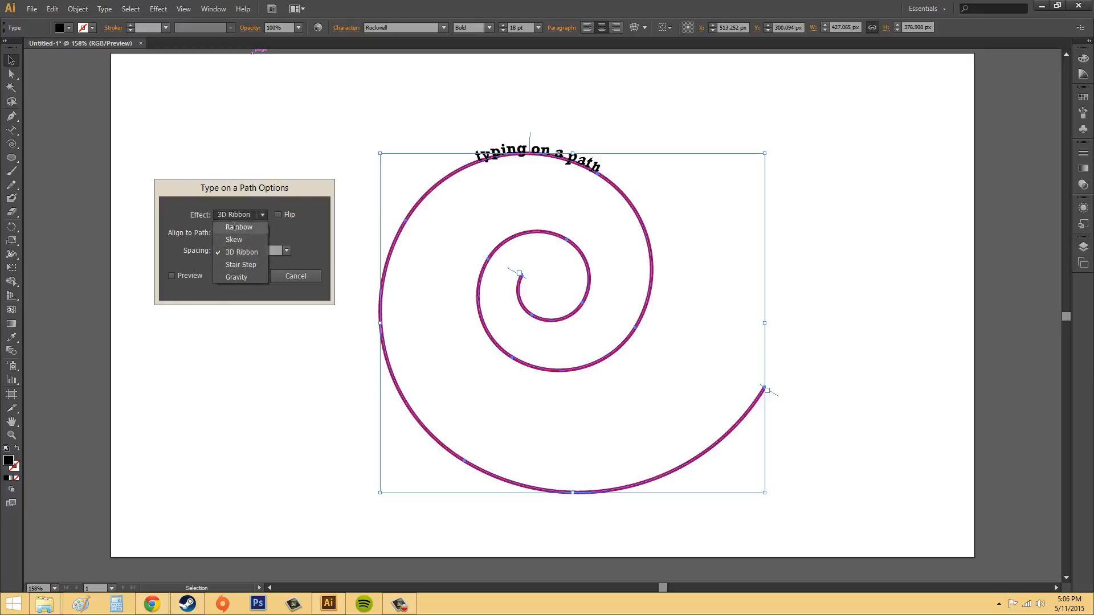
left_click(241, 215)
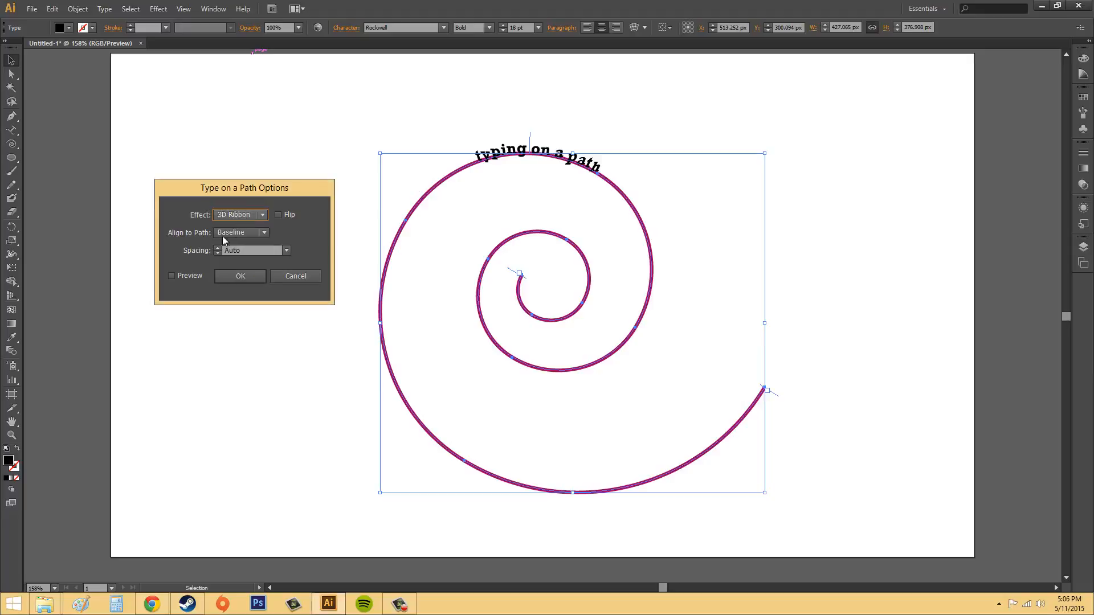
left_click(172, 275)
Preview the Rainbow, Skew and 3D Ribbon effects on the path text, and set the effect to Gravity.
left_click(221, 215)
left_click(224, 231)
left_click(237, 214)
left_click(237, 230)
left_click(244, 214)
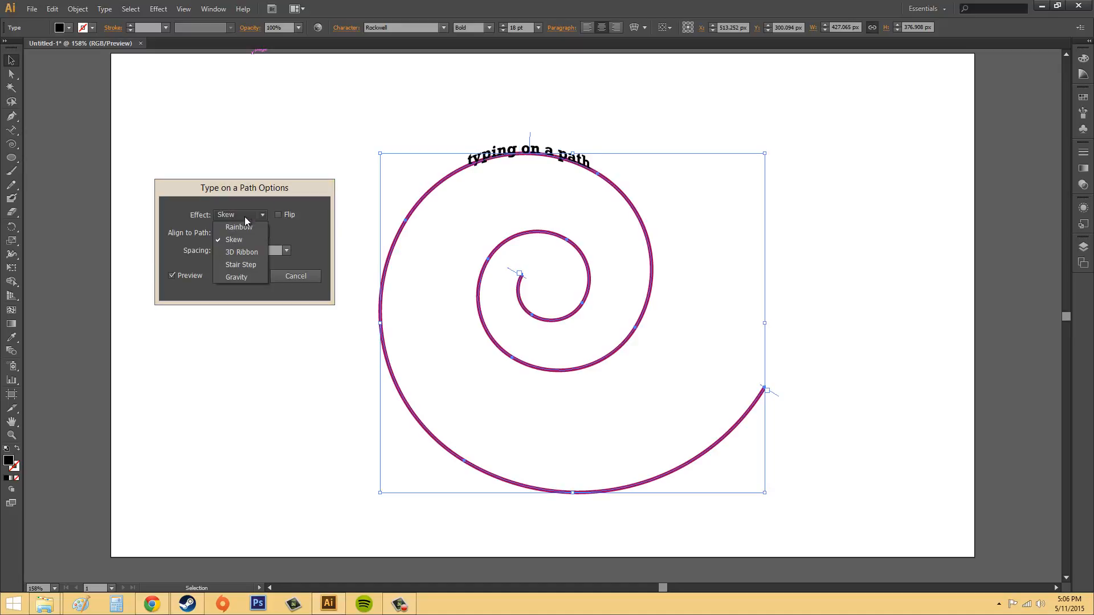
left_click(242, 245)
left_click(246, 214)
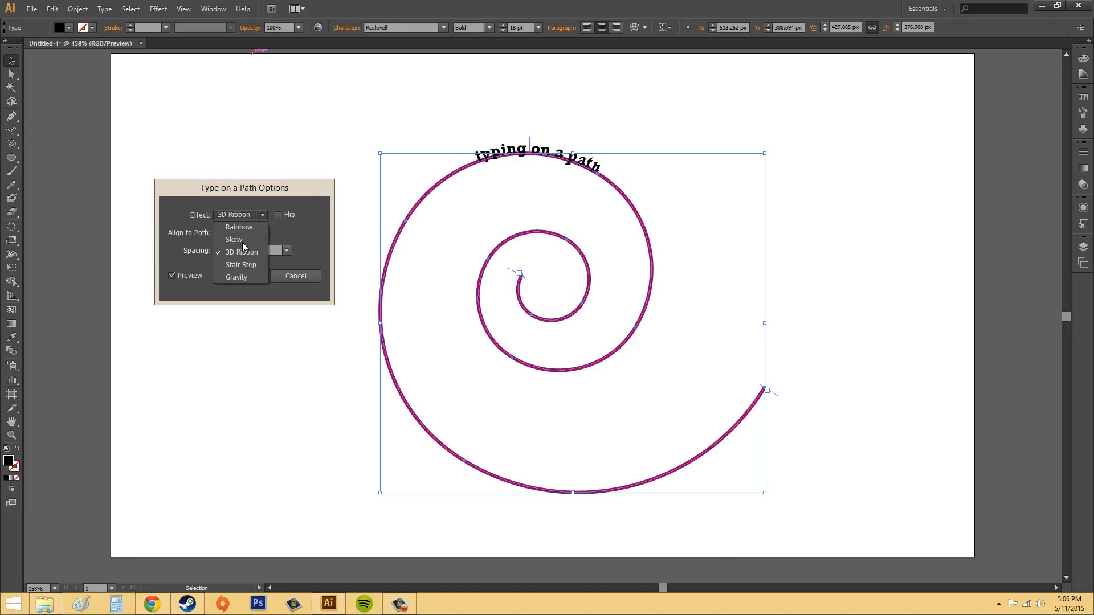
left_click(239, 277)
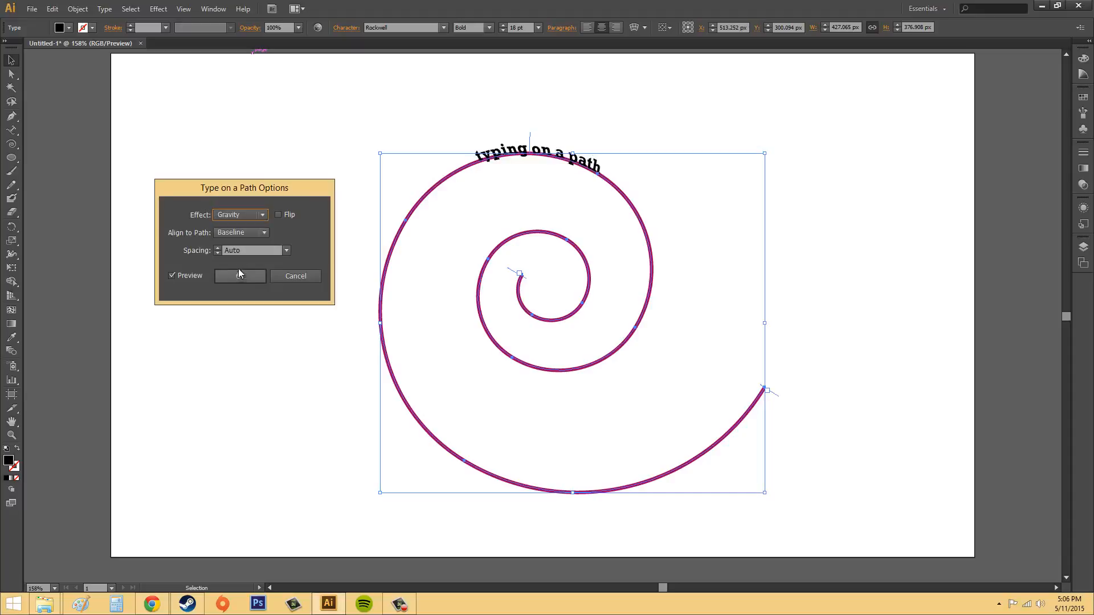
Set the path text's effect to Rainbow in the Type on a Path Options.
left_click(244, 214)
left_click(243, 227)
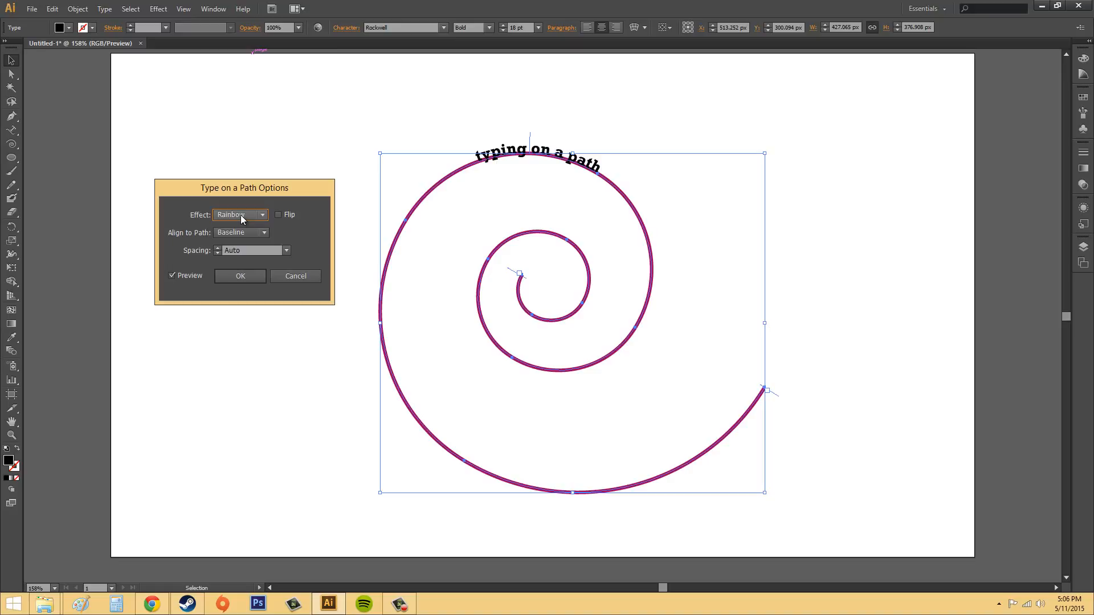
left_click(241, 215)
left_click(241, 222)
Toggle Flip on and off repeatedly to preview the text on both sides of the spiral, and leave it off.
left_click(278, 215)
left_click(278, 215)
left_click(278, 215)
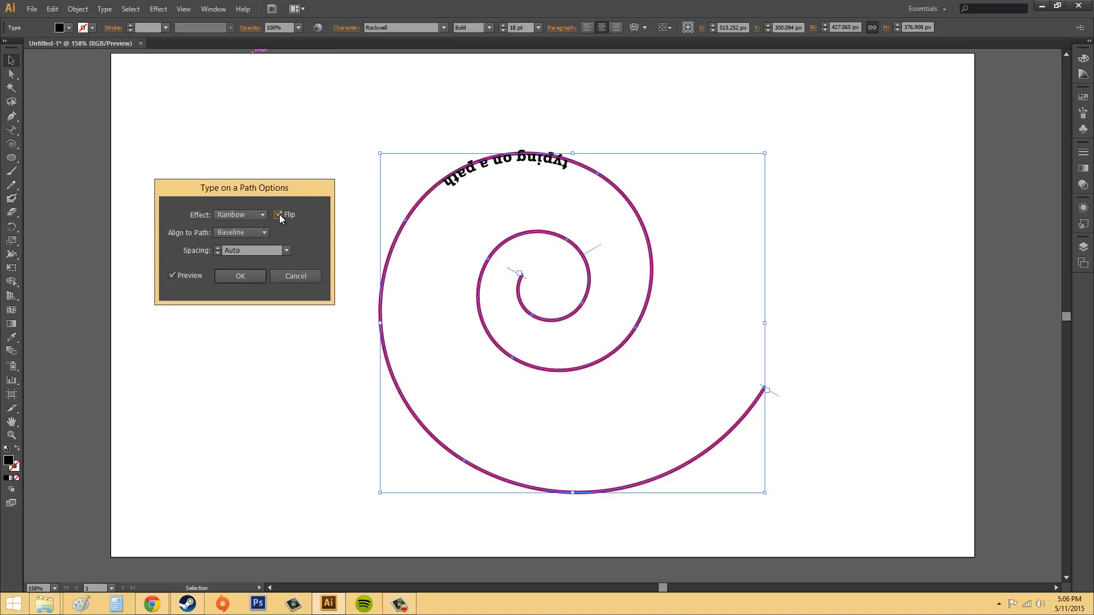
left_click(278, 215)
left_click(278, 215)
left_click(278, 214)
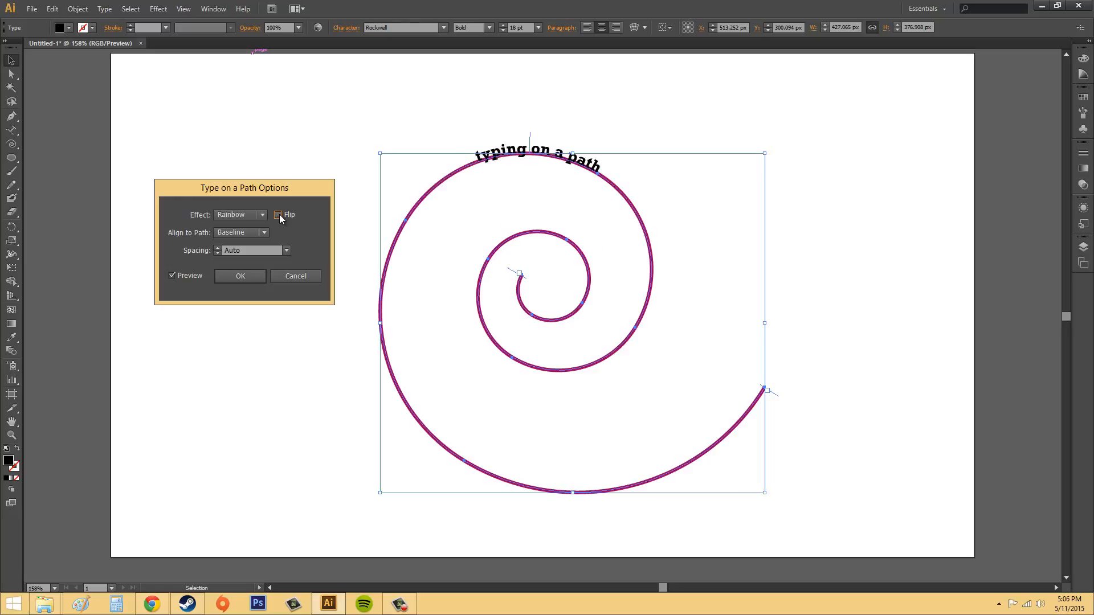
left_click(279, 214)
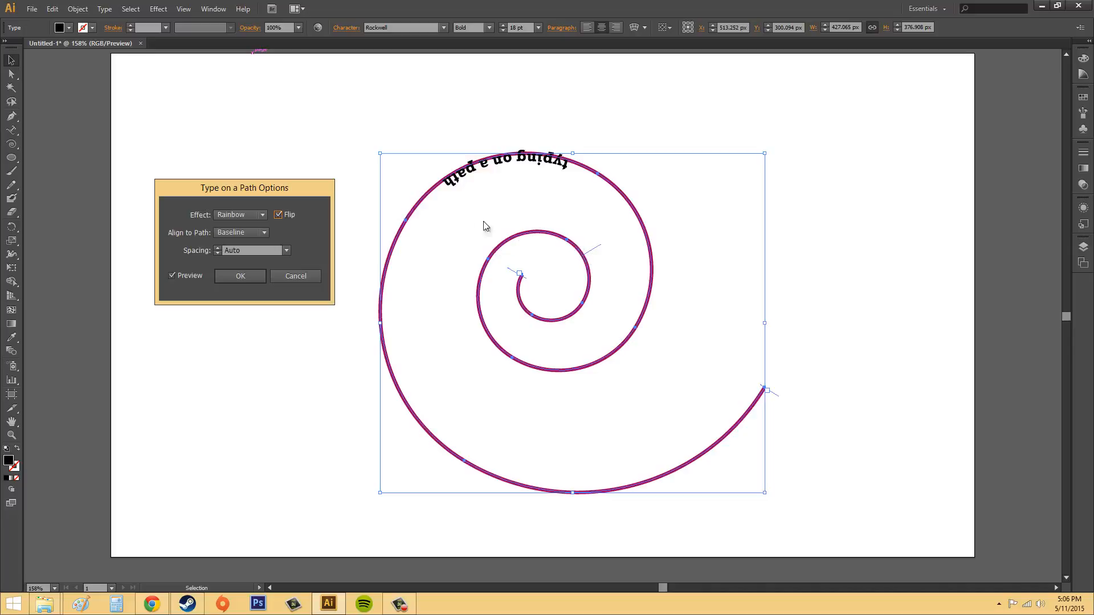
left_click(277, 214)
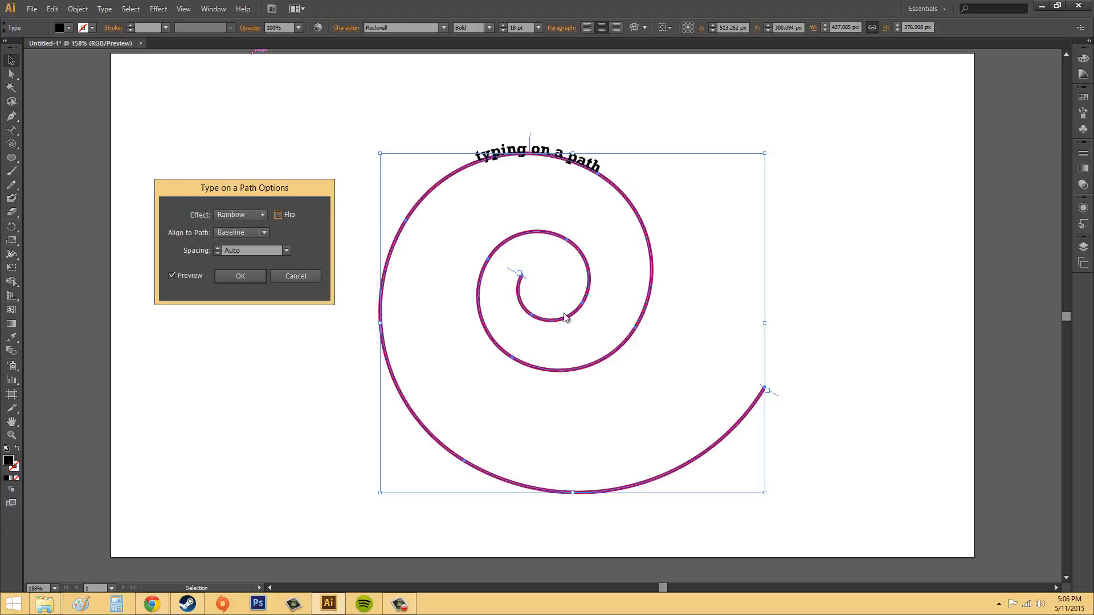
Preview the Ascender, Descender and Center alignments of the text to the path, and set Align to Path back to Baseline.
left_click(242, 231)
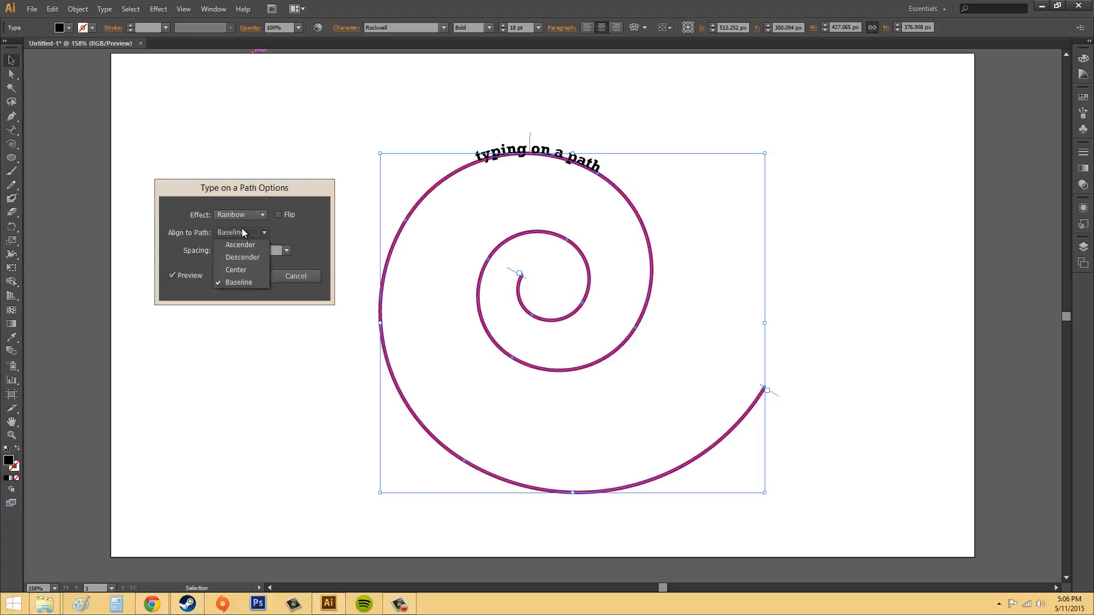
left_click(238, 232)
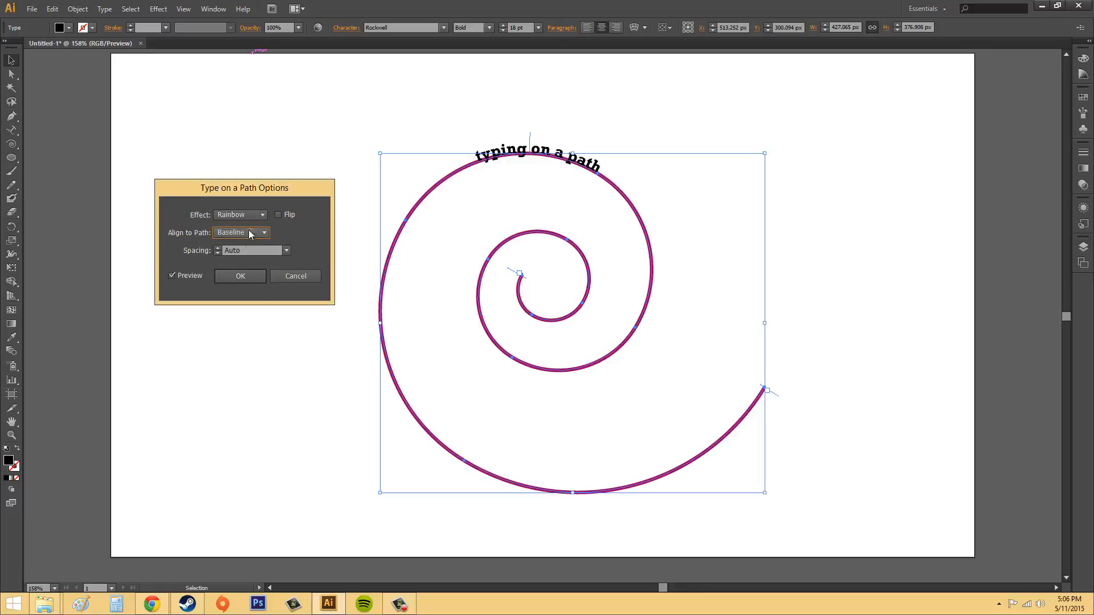
left_click(249, 234)
left_click(244, 245)
left_click(238, 227)
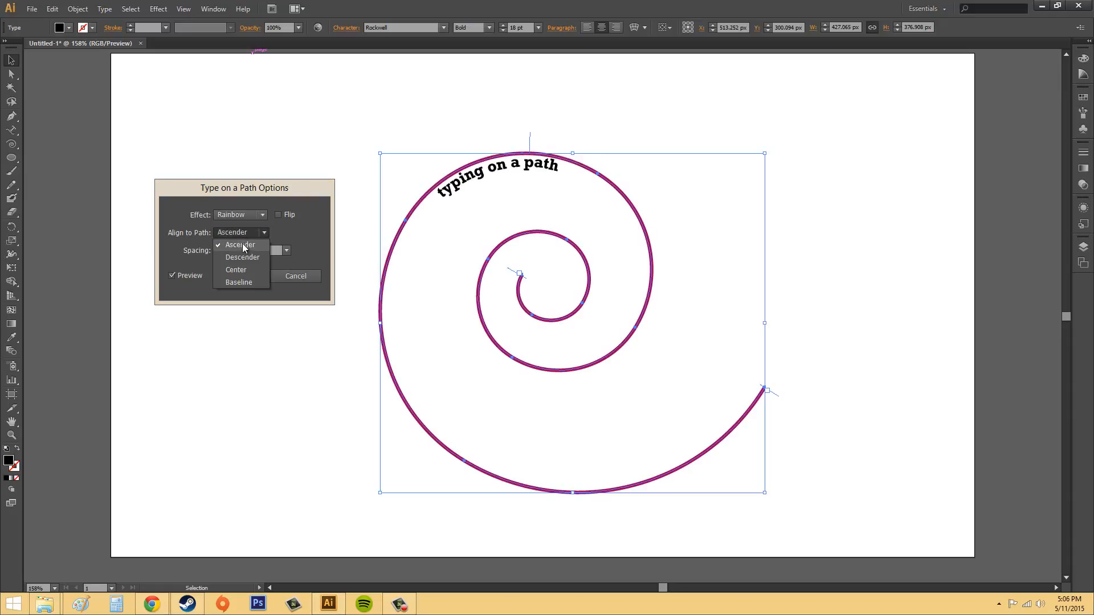
left_click(245, 258)
left_click(247, 233)
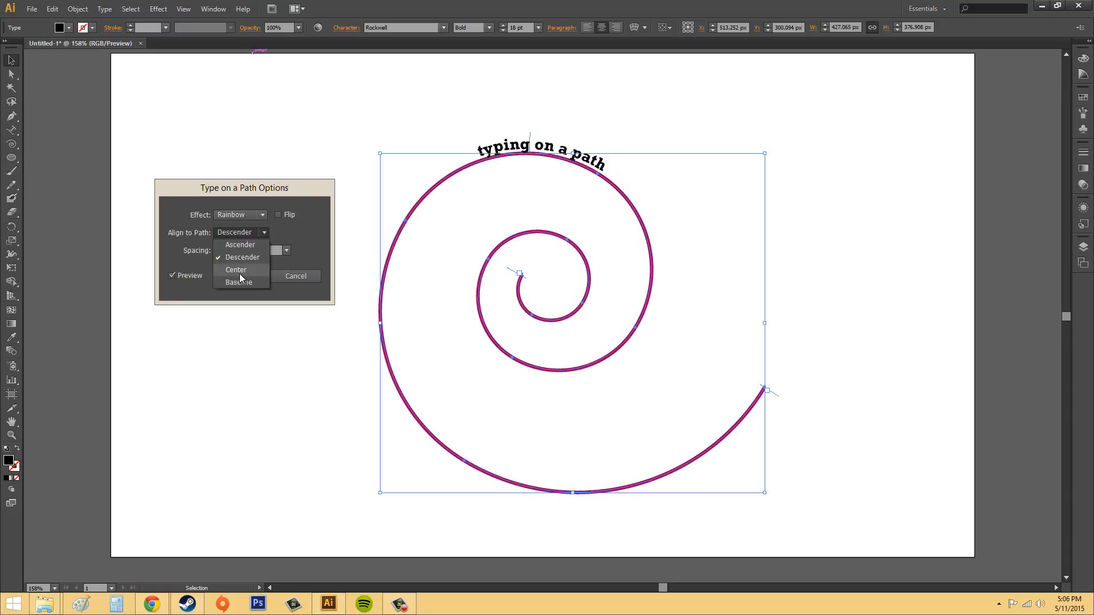
left_click(241, 269)
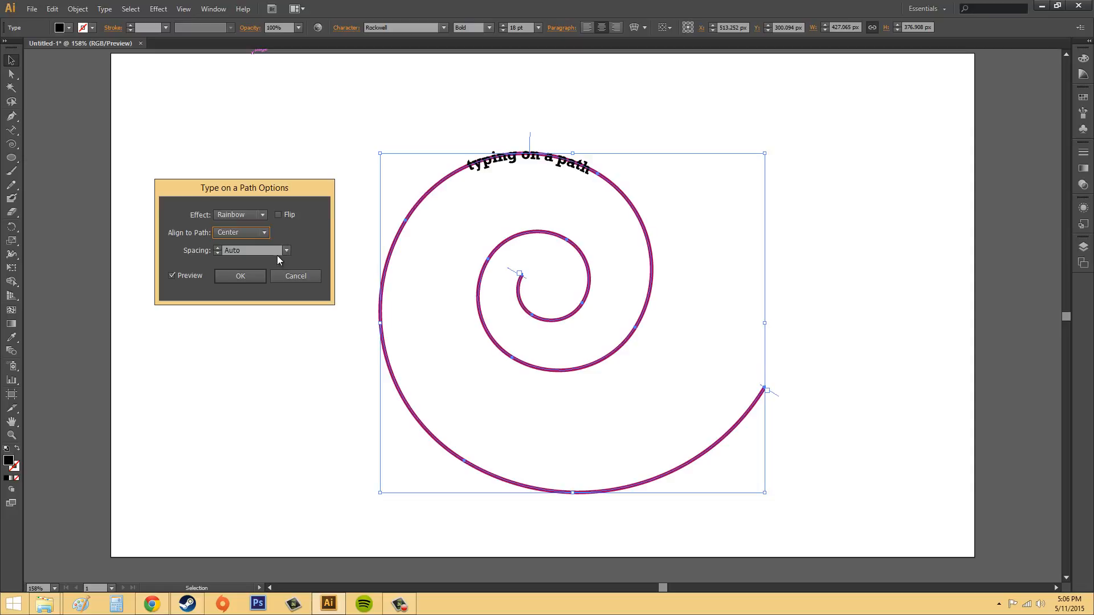
left_click(257, 234)
left_click(241, 281)
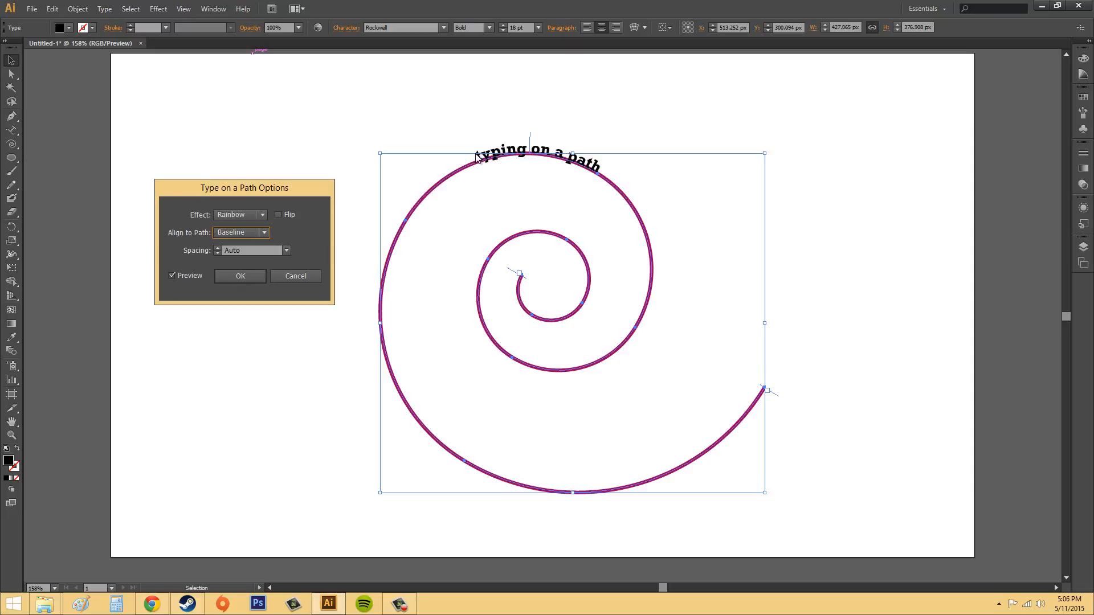
Preview the Ascender alignment once more and set Align to Path to Descender.
left_click(247, 232)
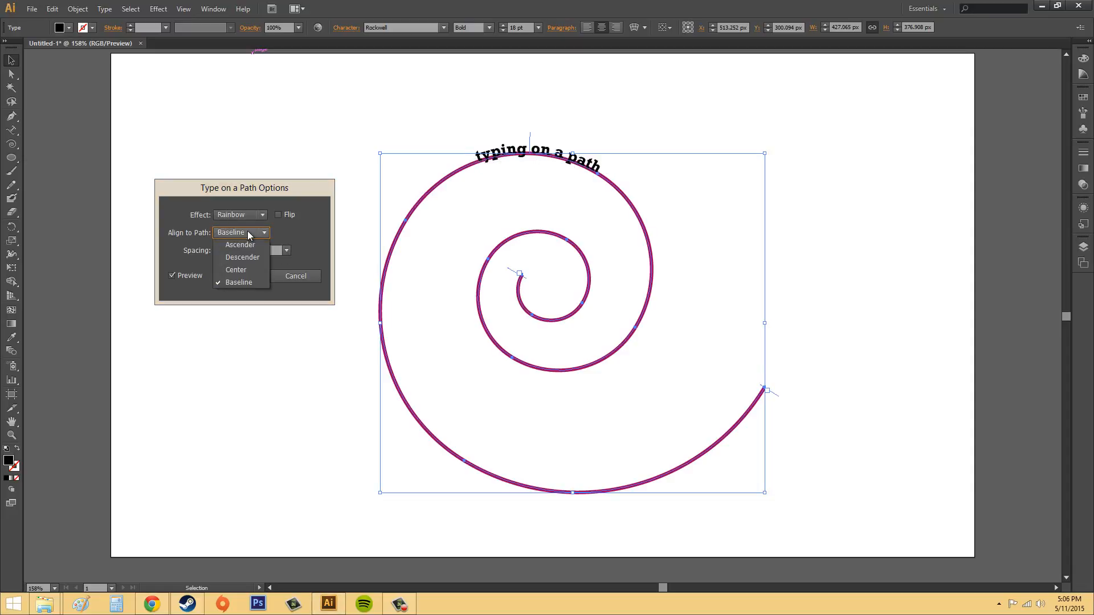
left_click(242, 243)
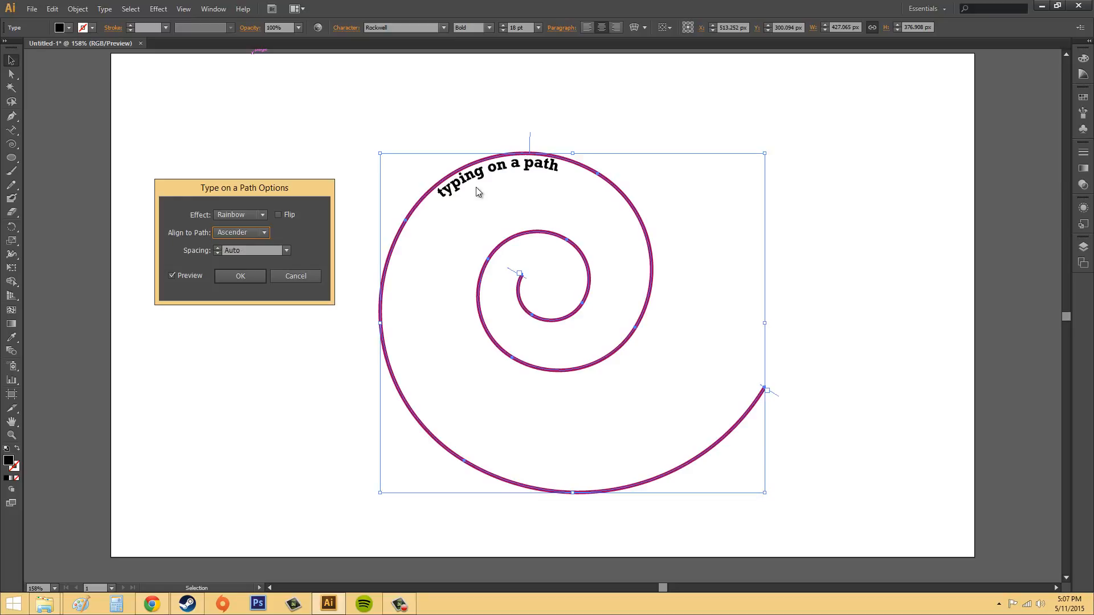
left_click(245, 232)
left_click(239, 258)
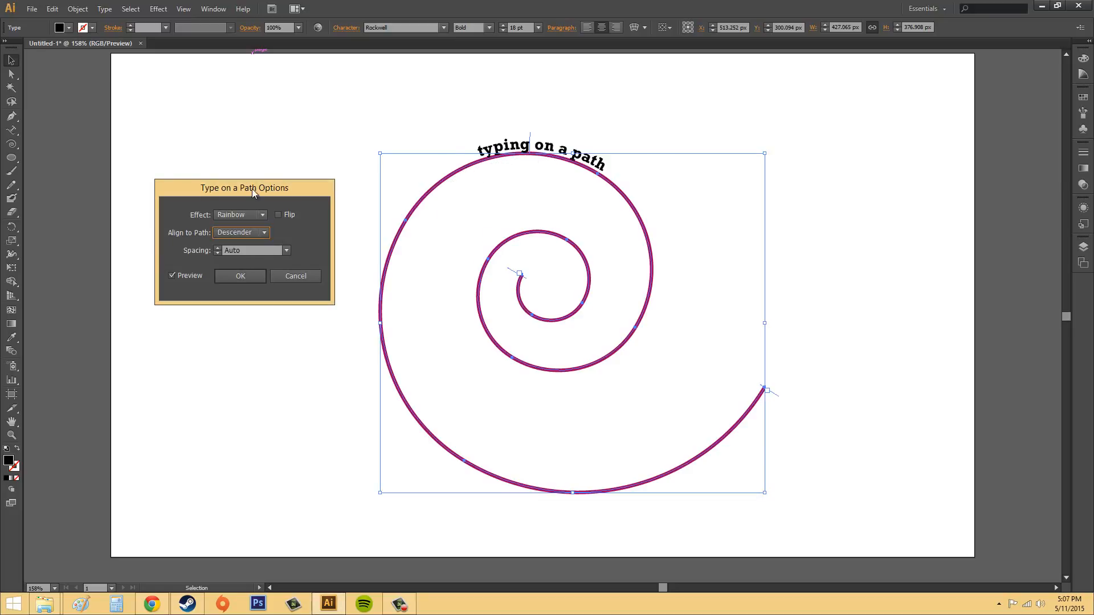
Preview Spacing values of -800, 12, 36 and -36 pt on the path text, cancel the path options, and deselect the text.
left_click(217, 252)
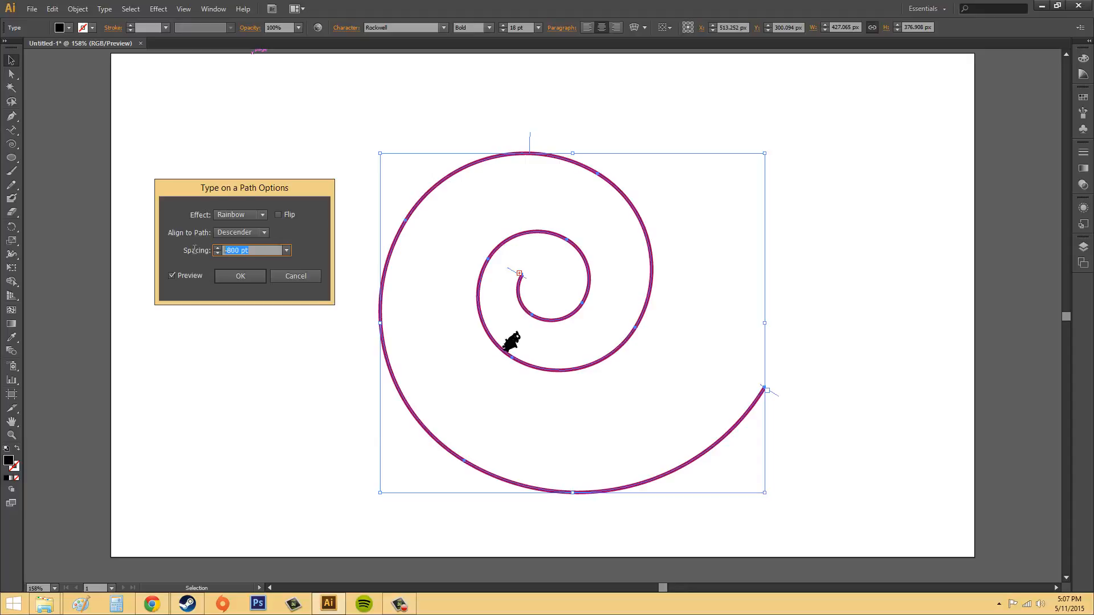
left_click(287, 251)
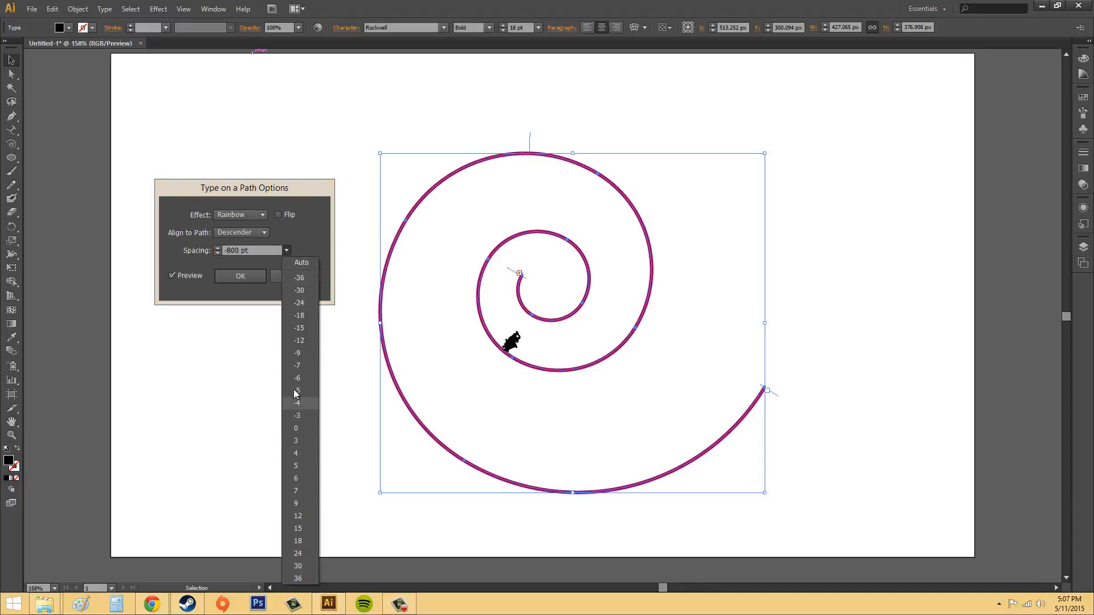
left_click(295, 515)
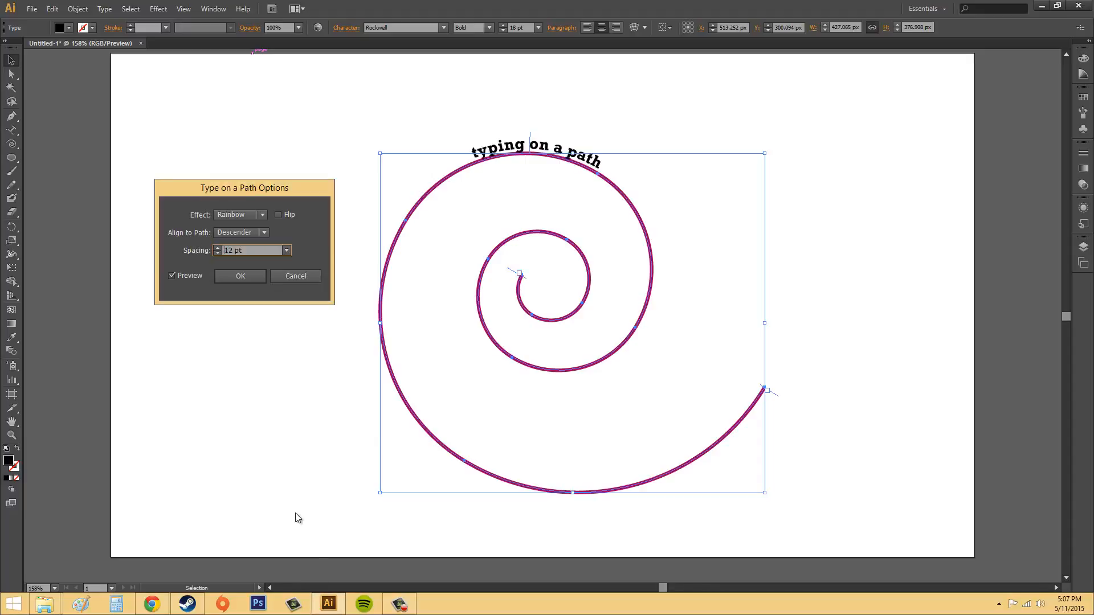
left_click(289, 250)
left_click(301, 574)
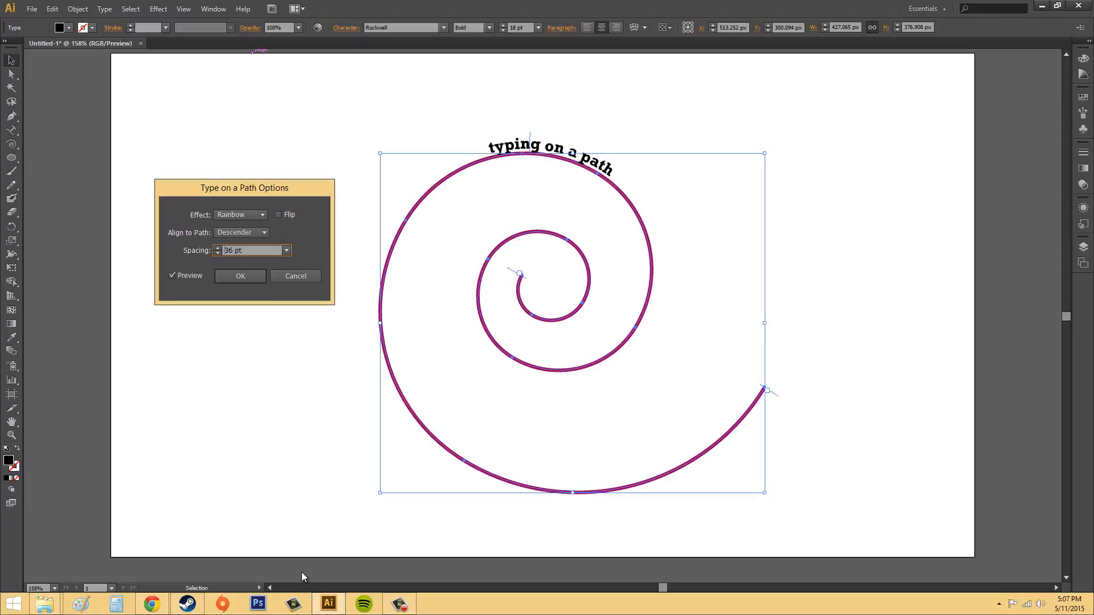
left_click(288, 254)
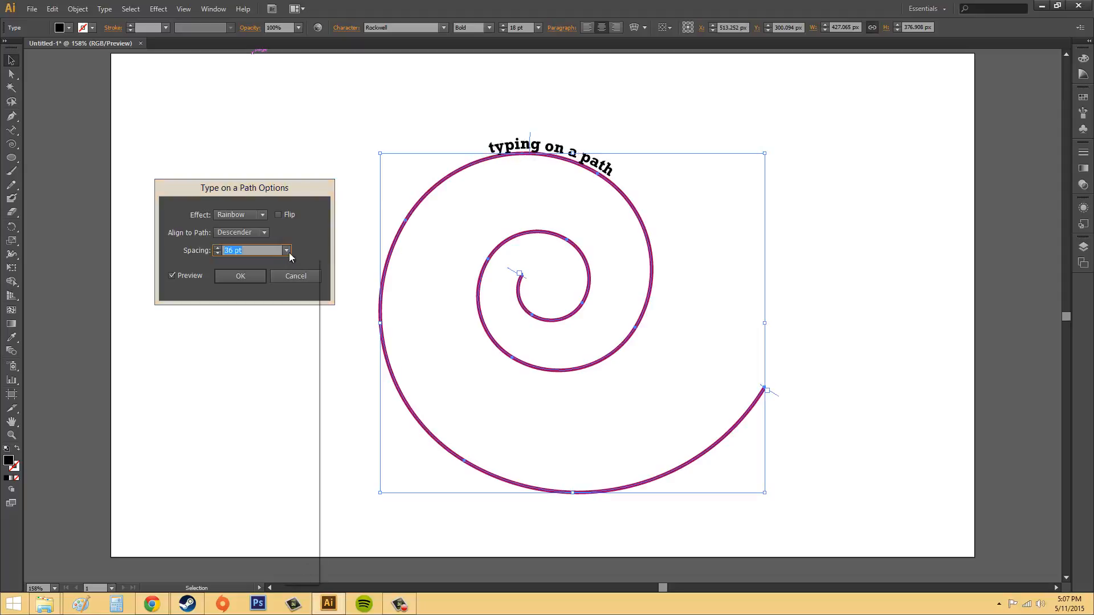
left_click(294, 278)
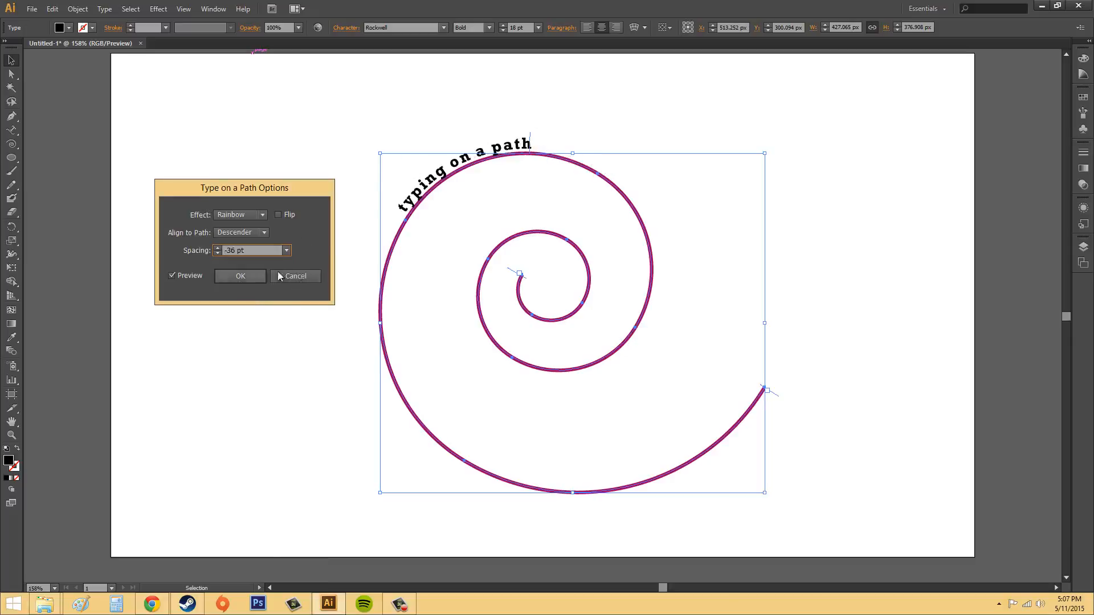
left_click(294, 278)
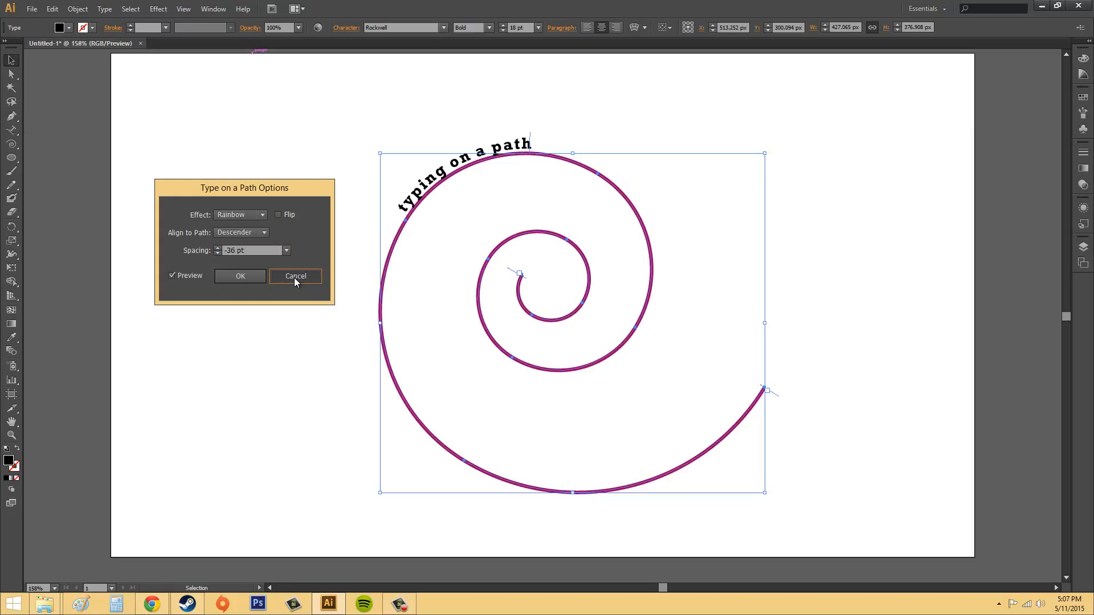
left_click(295, 278)
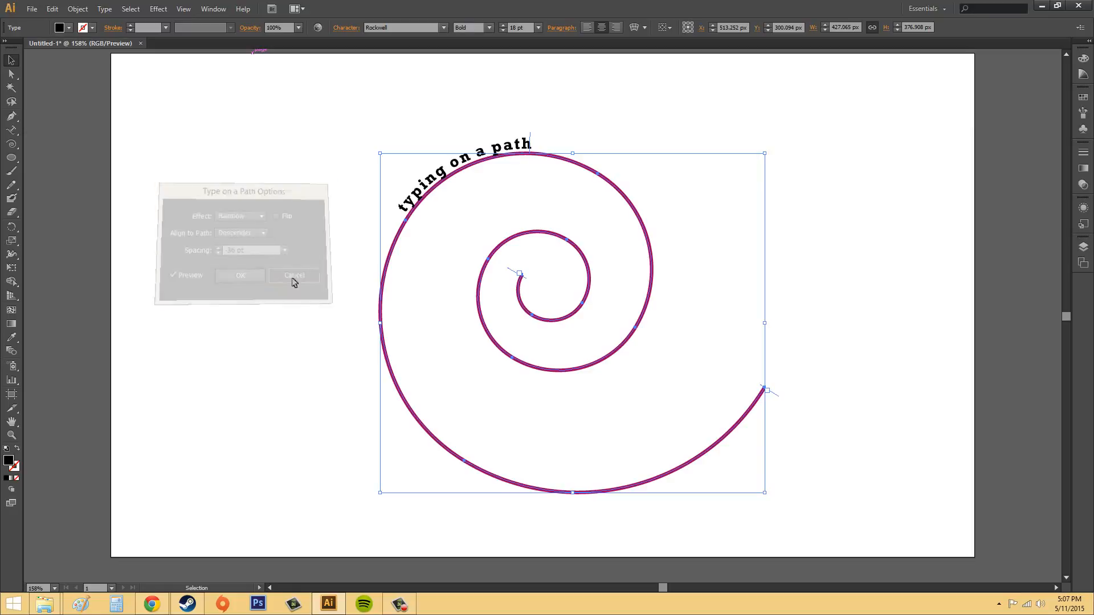
left_click(267, 160)
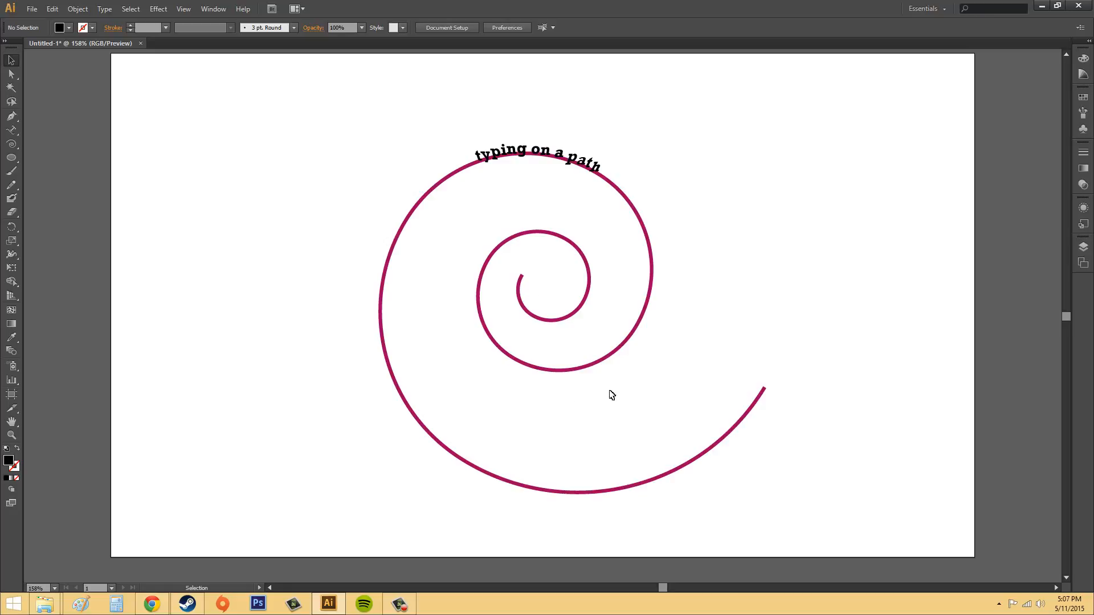
Slide the path text's inner bracket further along the spiral's innermost turn, set the font to Alba Matter, and deselect the text.
left_click(535, 162)
left_click_drag(514, 272, 589, 306)
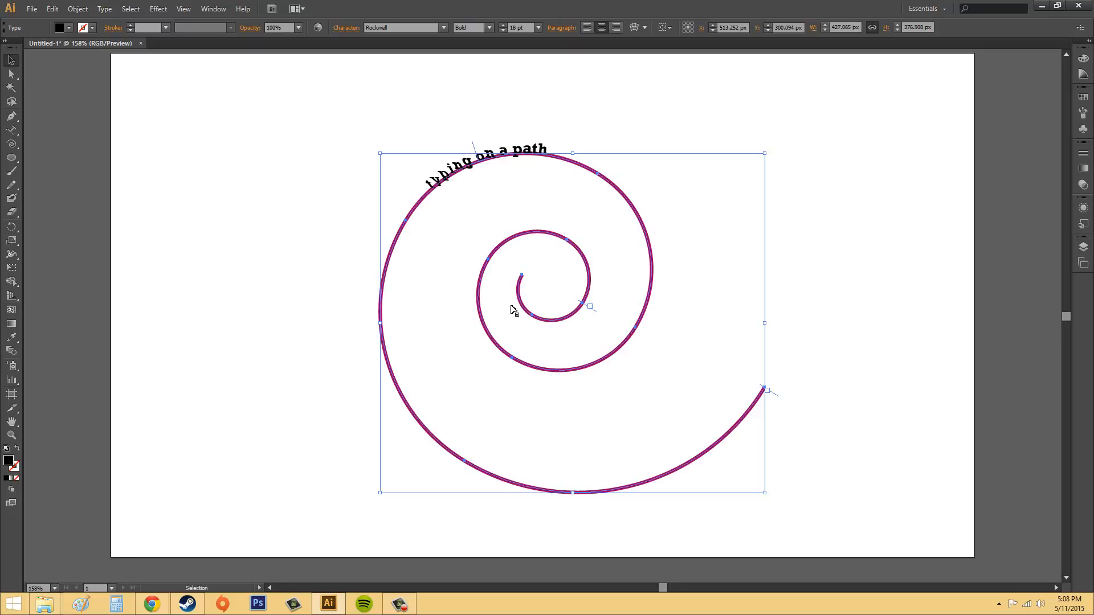
left_click(104, 8)
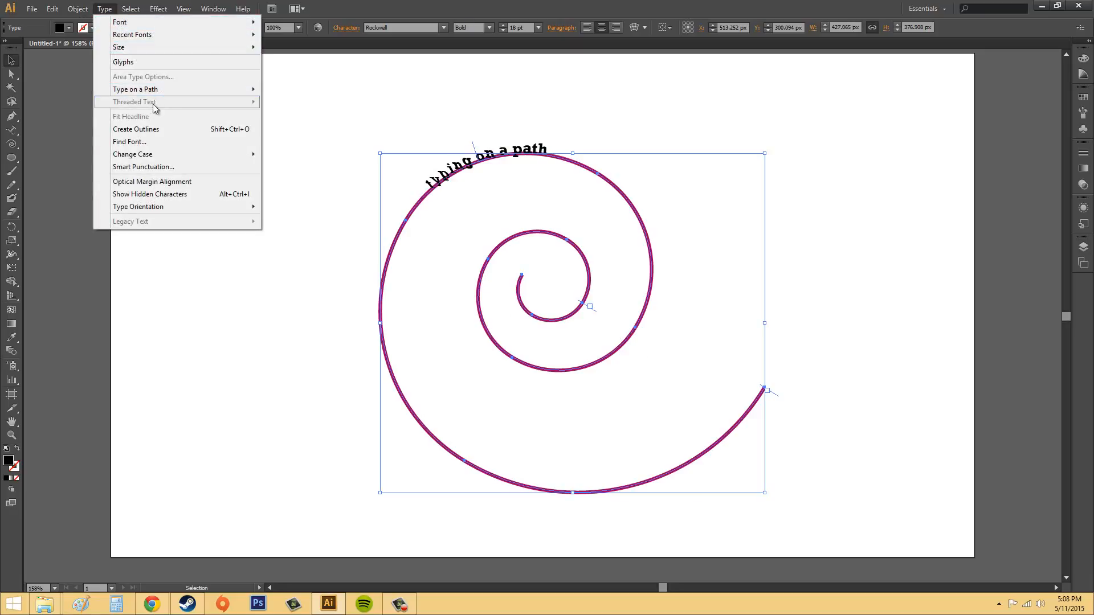
mouse_move(149, 90)
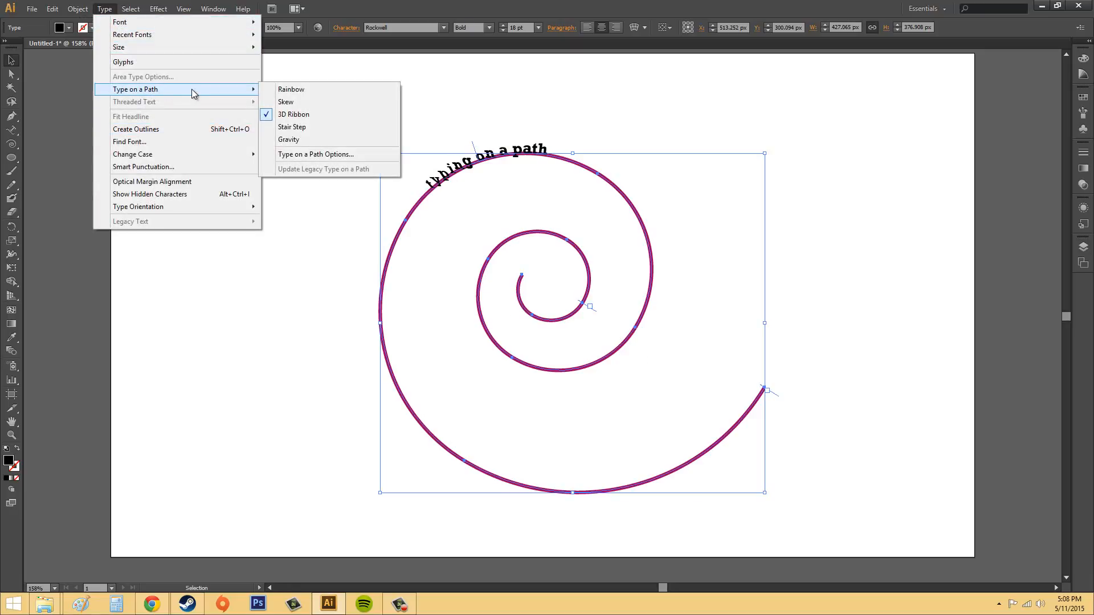
mouse_move(91, 12)
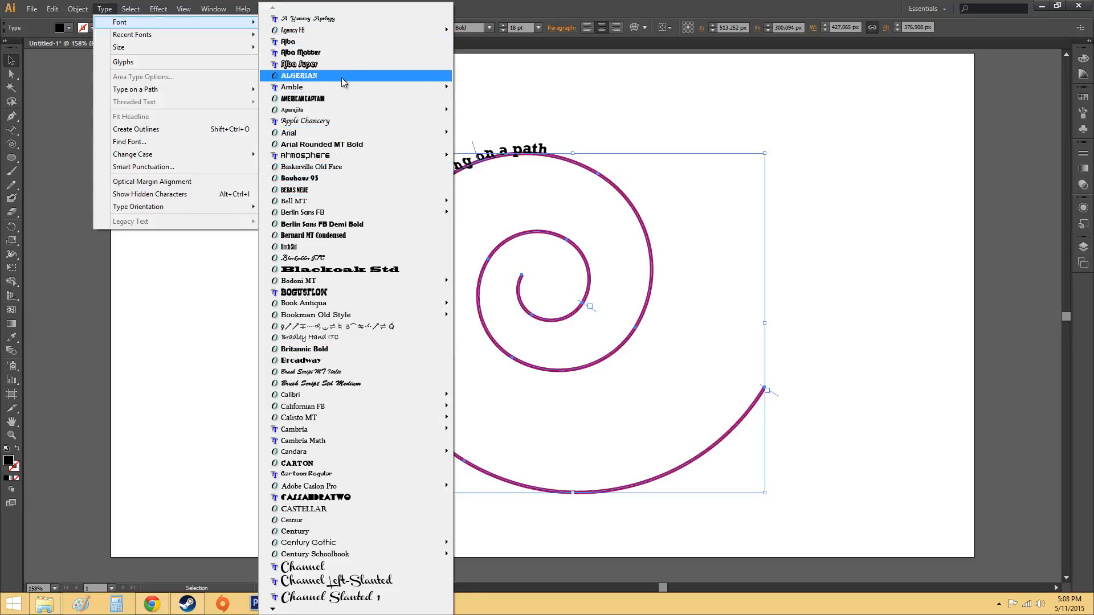
left_click(340, 53)
left_click(759, 110)
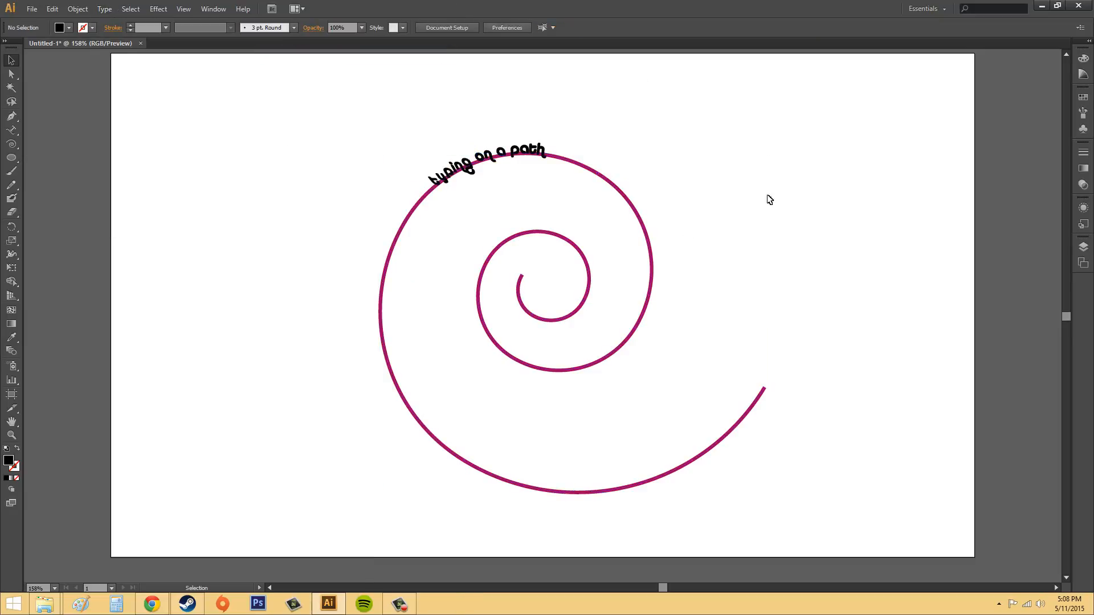